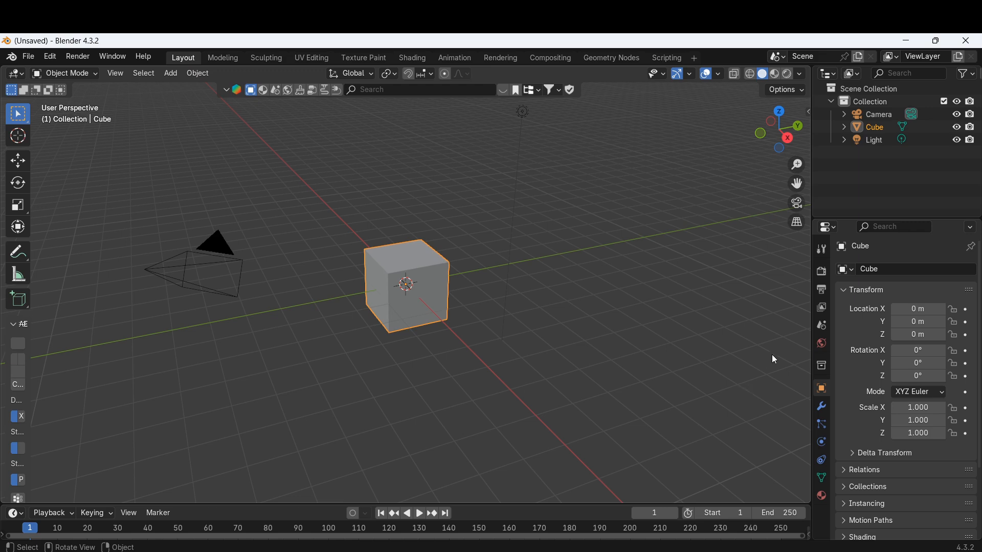
- Create a new geometry node tree for the cube in the Geometry Nodes workspace and enlarge its node editor upward
{"action": "left_click", "coordinate": [616, 59]}
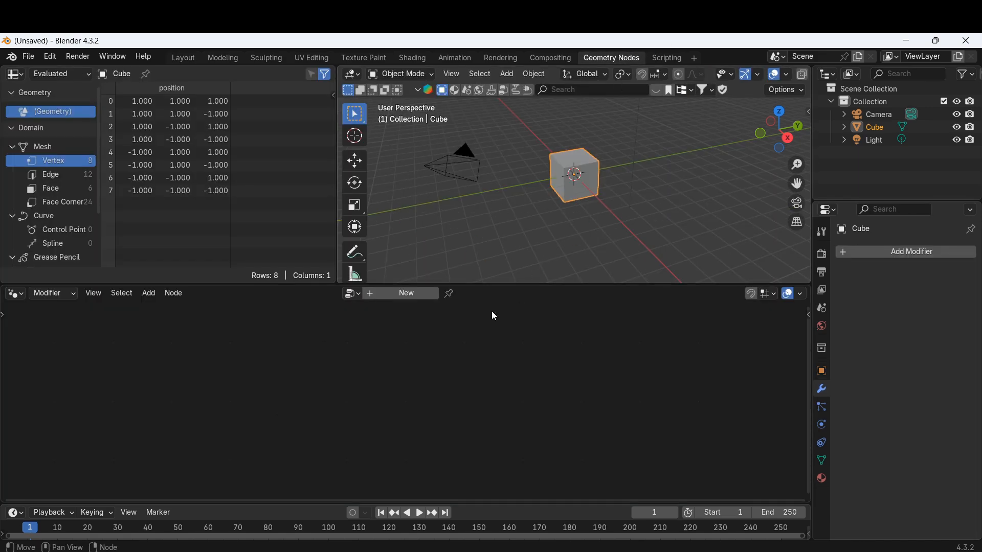
{"action": "left_click", "coordinate": [416, 296]}
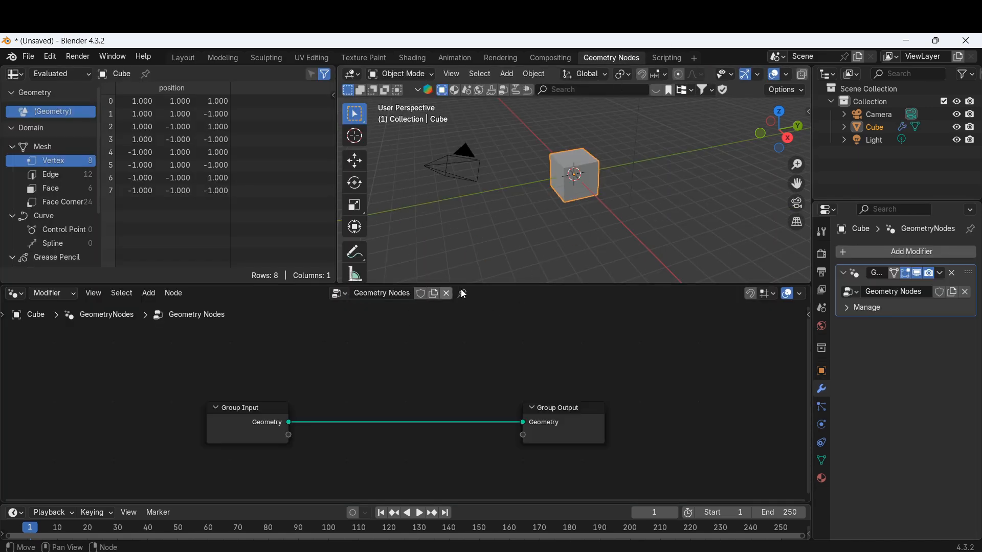
{"action": "left_click", "coordinate": [539, 281]}
{"action": "left_click_drag", "start_coordinate": [544, 285], "coordinate": [571, 55]}
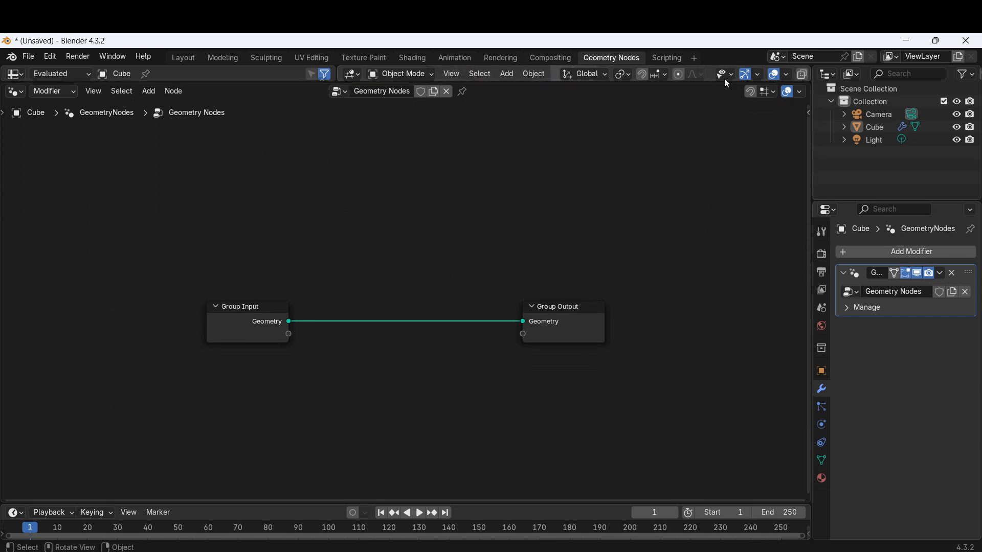
- Change the Outliner area to a 3D Viewport and make it taller
{"action": "left_click", "coordinate": [827, 74]}
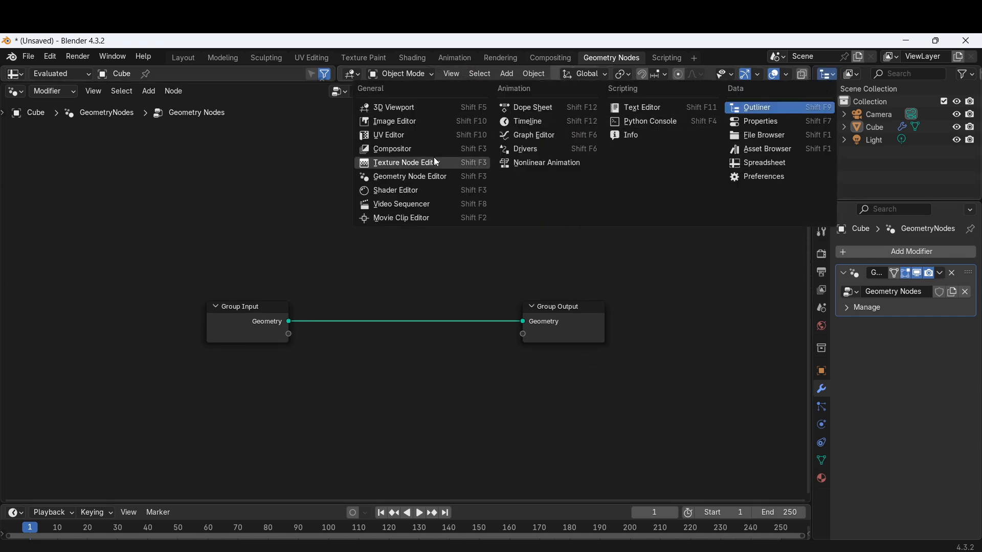
{"action": "left_click", "coordinate": [433, 110]}
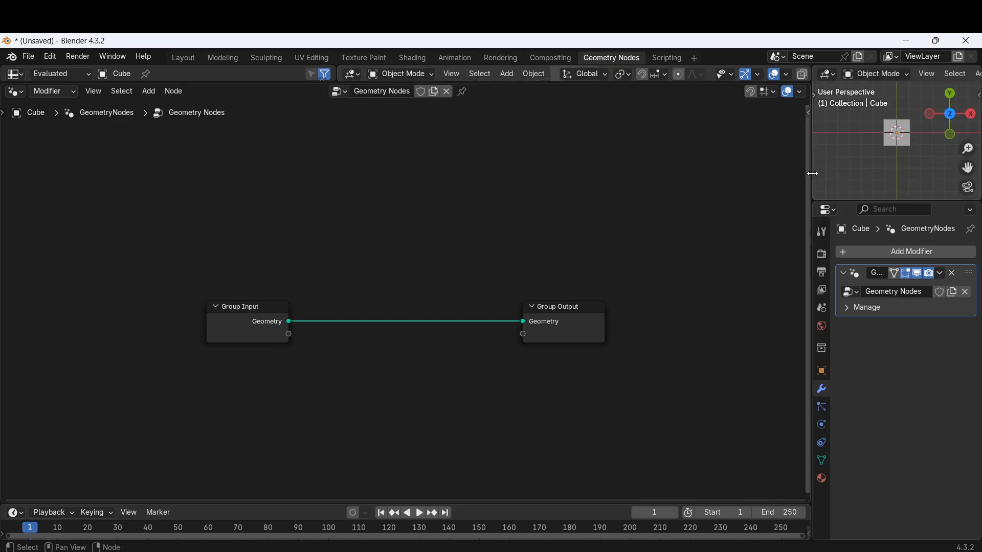
{"action": "left_click_drag", "start_coordinate": [876, 199], "coordinate": [864, 374]}
- Delete the Group Input node from the node tree
{"action": "scroll", "coordinate": [511, 317], "scroll_direction": "up", "scroll_amount": 4}
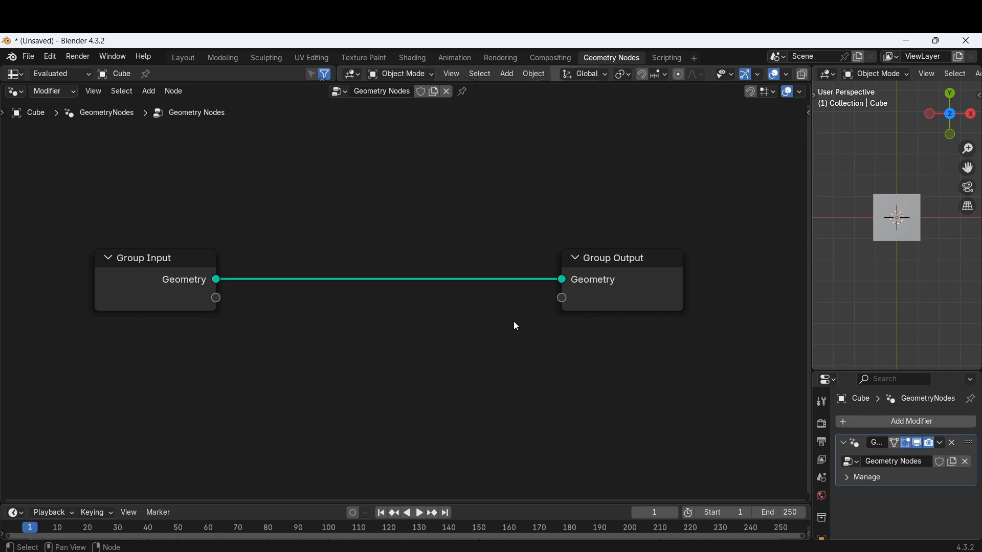
{"action": "scroll", "coordinate": [527, 328], "scroll_direction": "up", "scroll_amount": 1}
{"action": "scroll", "coordinate": [558, 313], "scroll_direction": "down", "scroll_amount": 2}
{"action": "middle_click_drag", "start_coordinate": [917, 255], "coordinate": [922, 165]}
{"action": "middle_click_drag", "start_coordinate": [919, 224], "coordinate": [900, 225]}
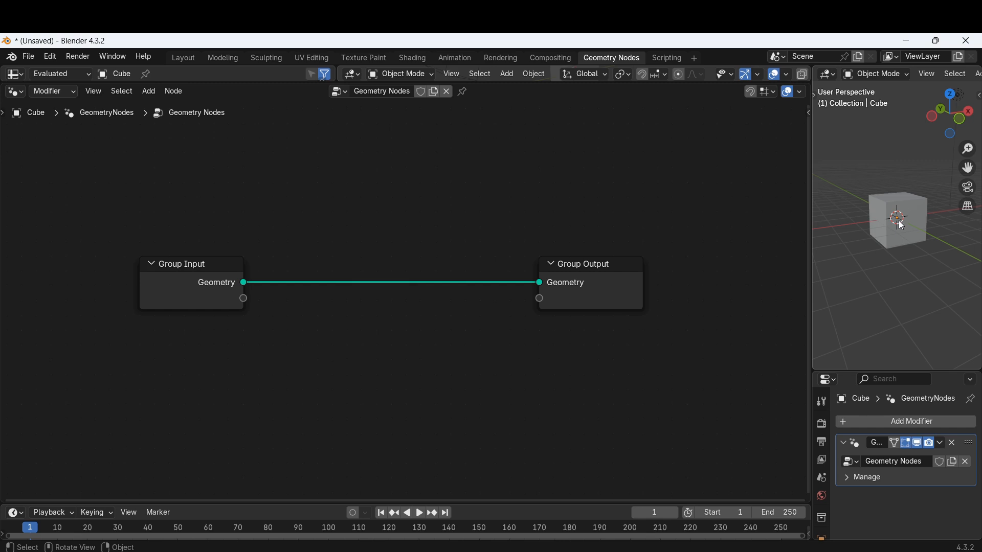
{"action": "middle_click_drag", "start_coordinate": [925, 208], "coordinate": [880, 249]}
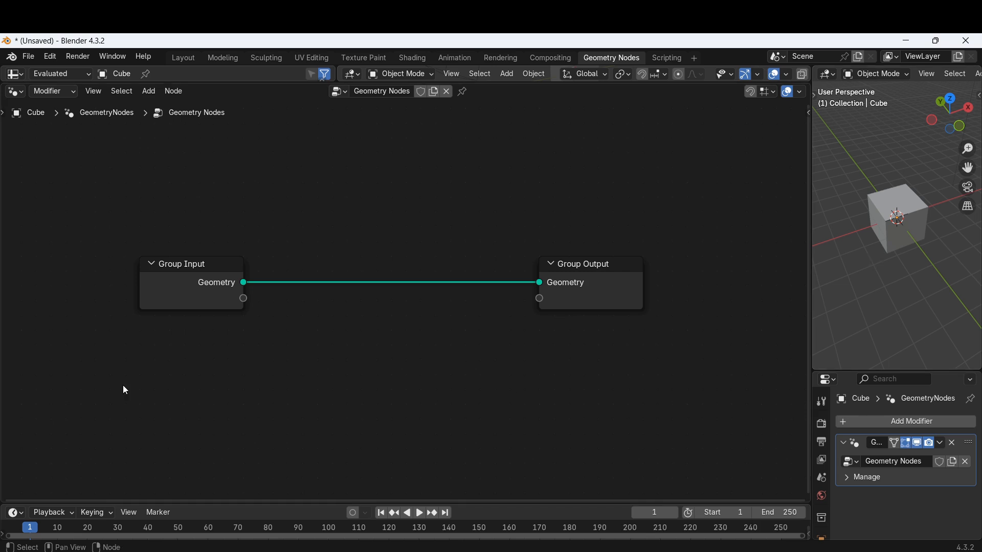
{"action": "left_click", "coordinate": [221, 302]}
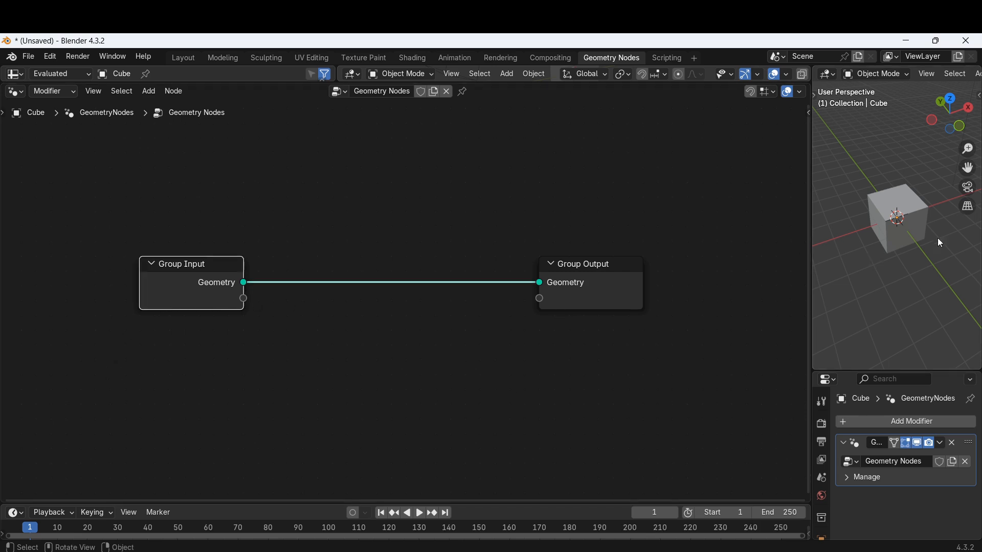
{"action": "key", "text": "x"}
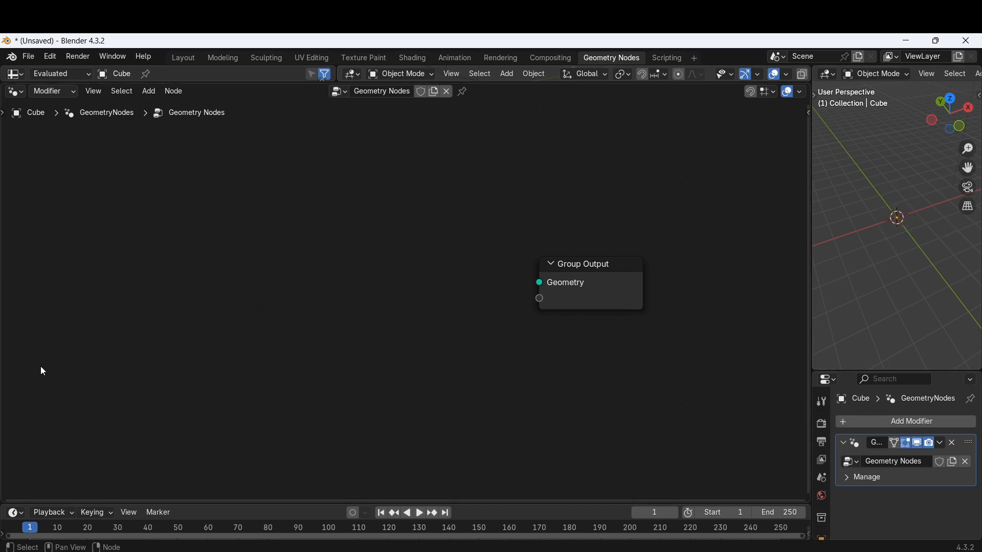
- Add a Points node and connect its Points output to the Group Output's Geometry input
{"action": "key", "text": "shift+a"}
{"action": "mouse_move", "coordinate": [123, 323]}
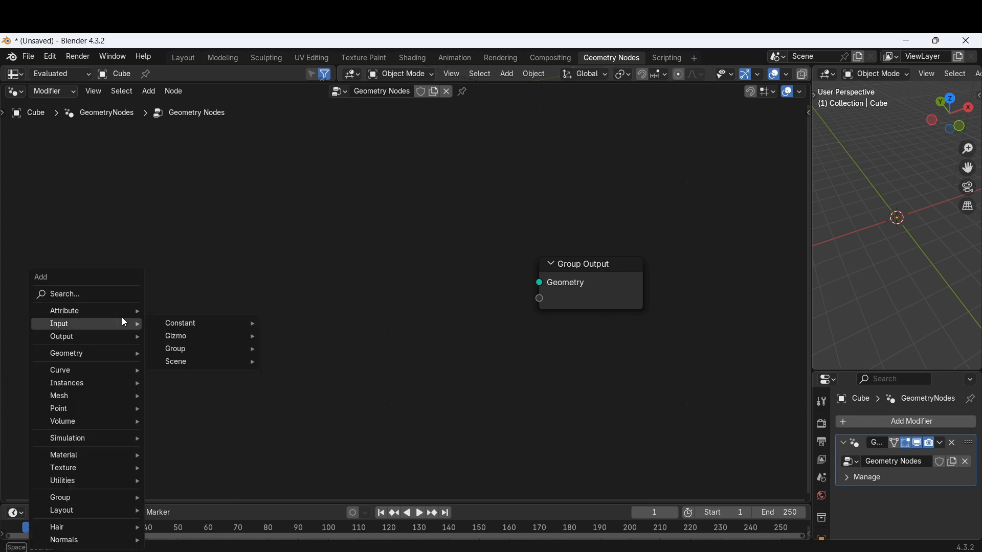
{"action": "type", "text": "po"}
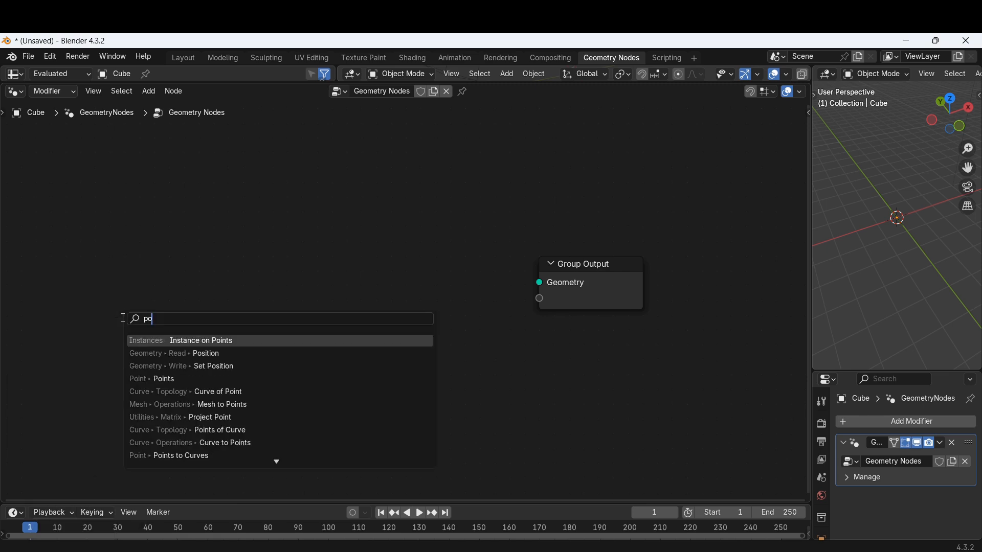
{"action": "type", "text": "i"}
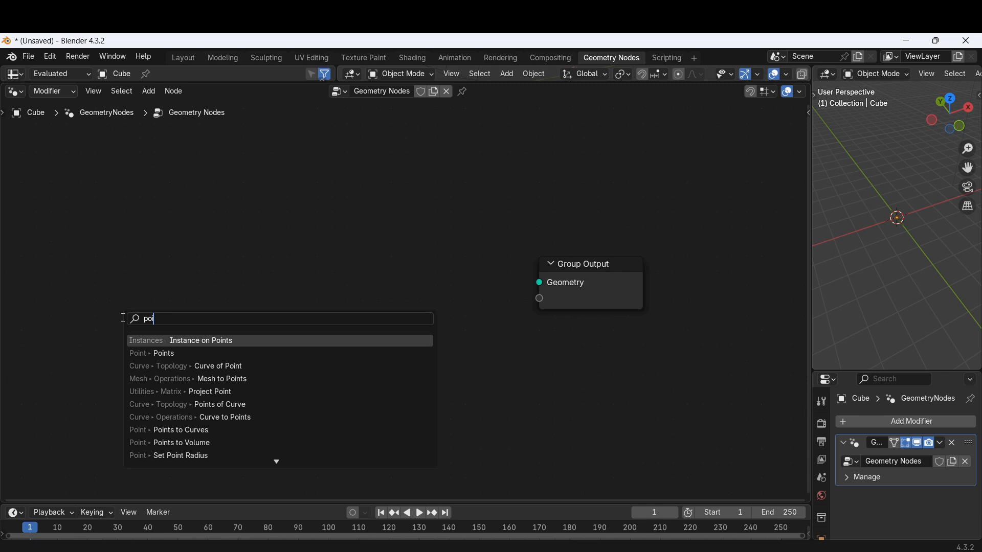
{"action": "key", "text": "Down"}
{"action": "key", "text": "Return"}
{"action": "left_click", "coordinate": [76, 261]}
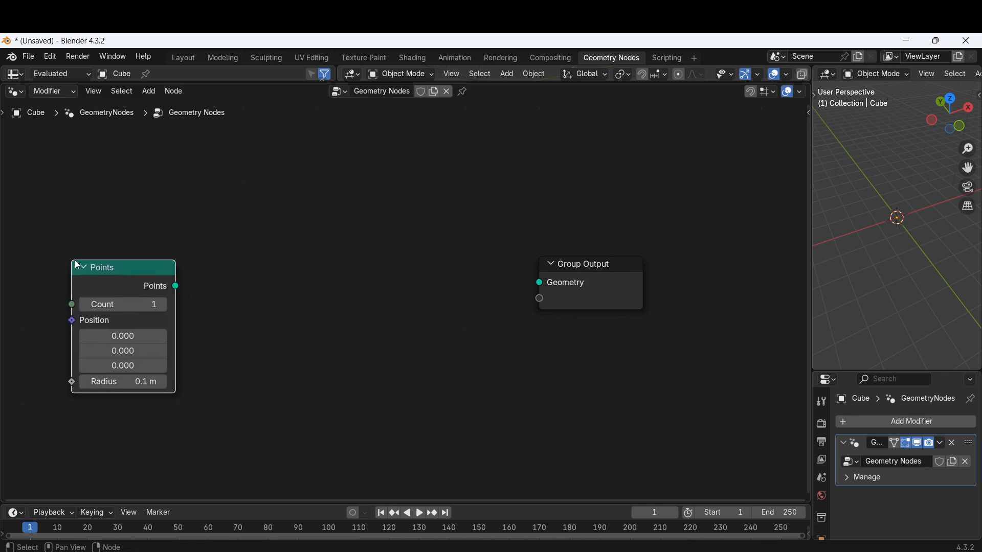
{"action": "left_click_drag", "start_coordinate": [176, 286], "coordinate": [666, 287]}
{"action": "scroll", "coordinate": [409, 380], "scroll_direction": "down", "scroll_amount": 1}
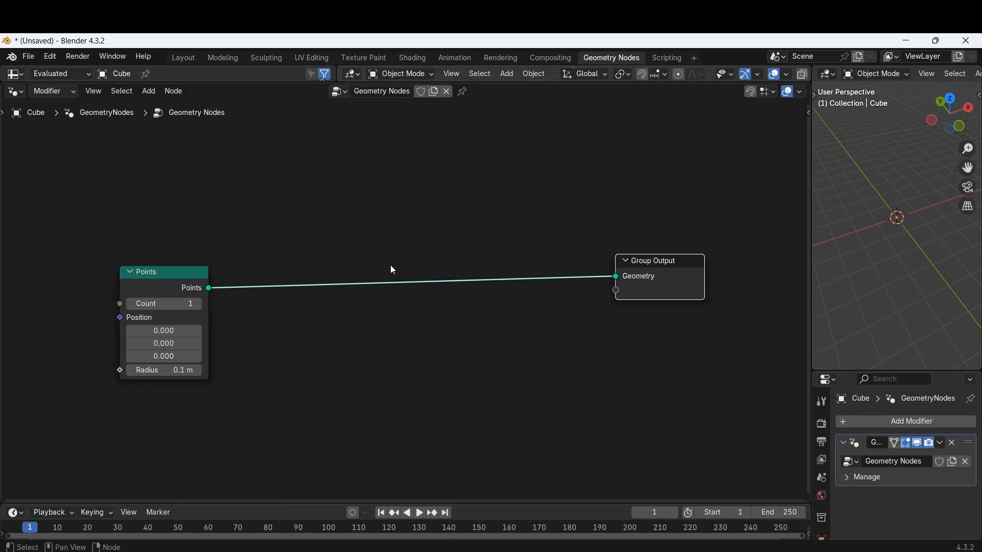
- Move the Points and Group Output nodes farther apart to make room between them
{"action": "middle_click_drag", "start_coordinate": [387, 354], "coordinate": [330, 307]}
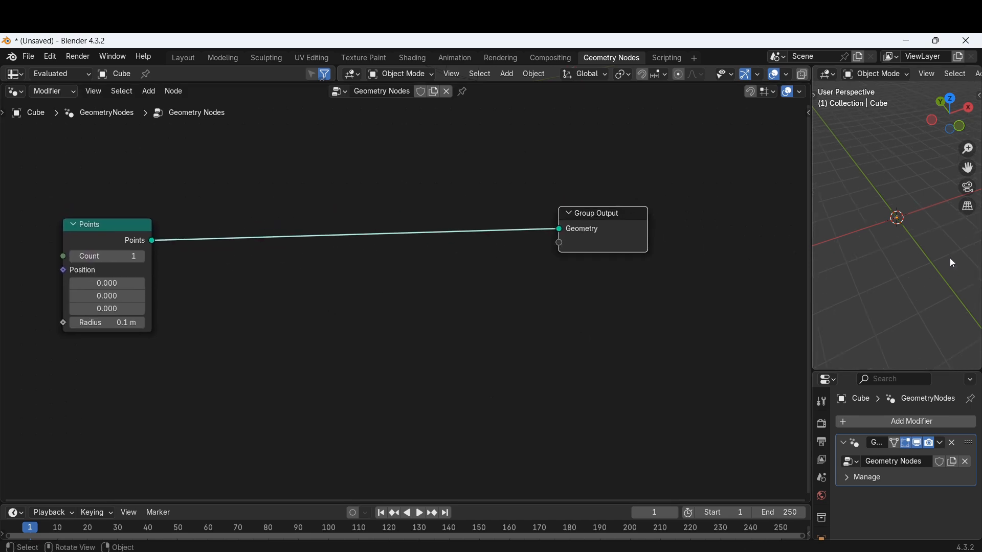
{"action": "scroll", "coordinate": [937, 262], "scroll_direction": "up", "scroll_amount": 15}
{"action": "middle_click_drag", "start_coordinate": [934, 254], "coordinate": [940, 225]}
{"action": "scroll", "coordinate": [926, 214], "scroll_direction": "down", "scroll_amount": 4}
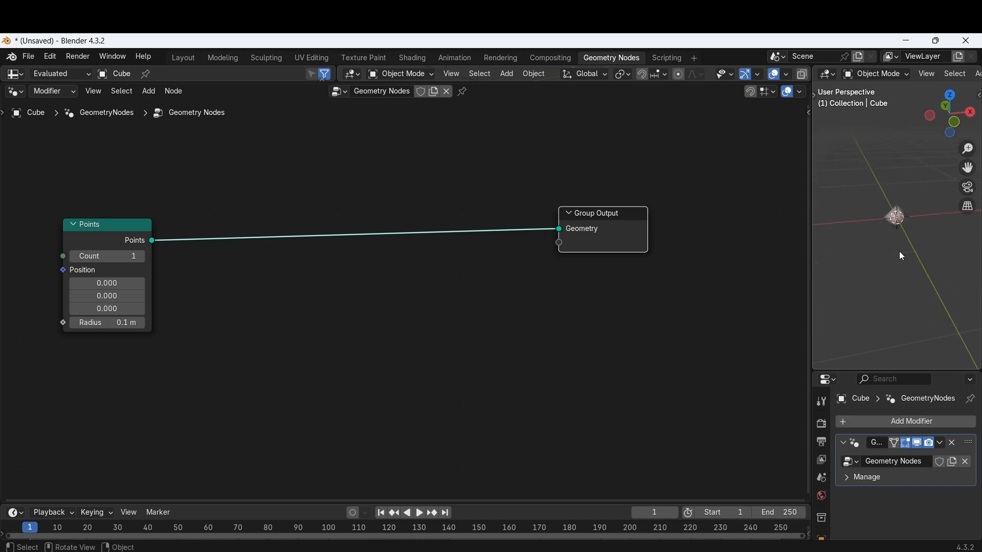
{"action": "middle_click_drag", "start_coordinate": [899, 254], "coordinate": [897, 267]}
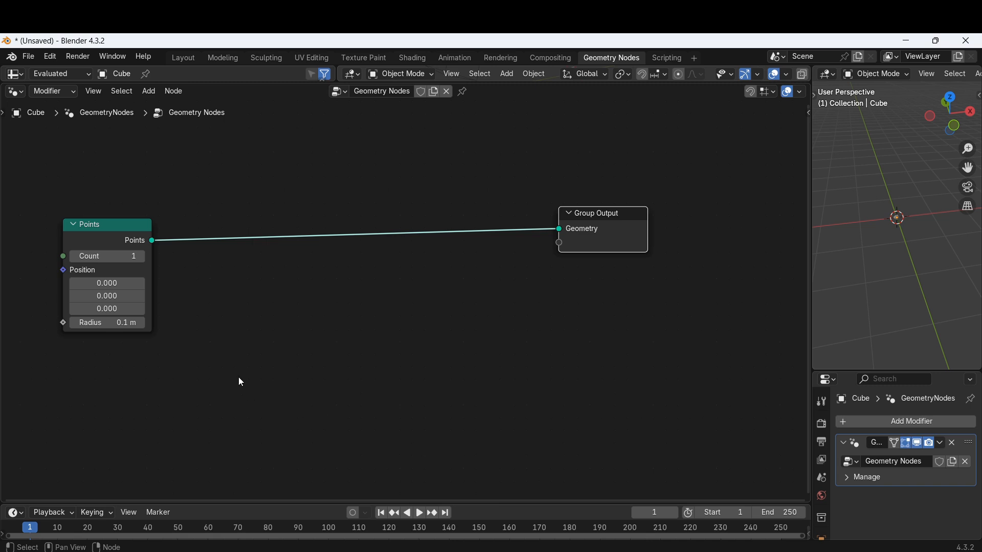
{"action": "left_click_drag", "start_coordinate": [99, 241], "coordinate": [53, 221]}
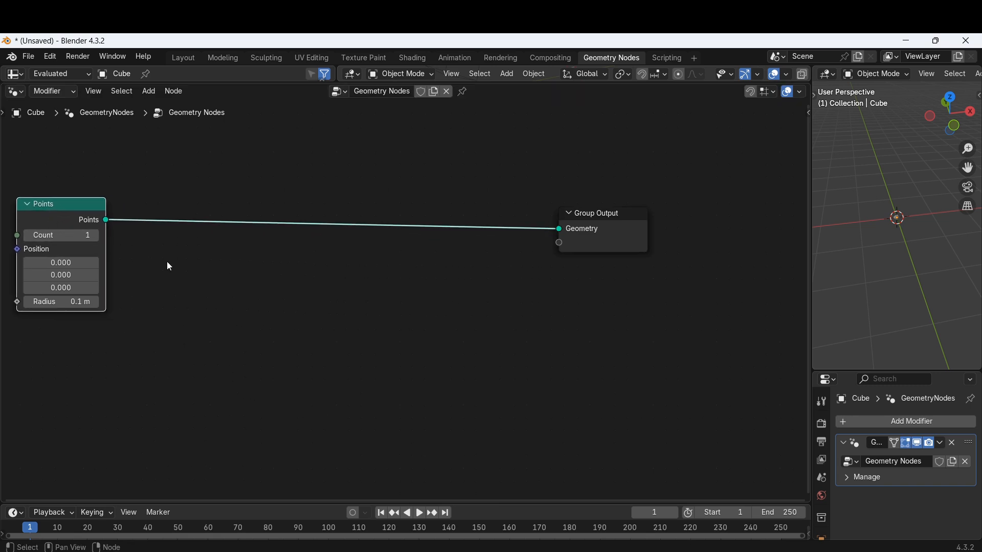
{"action": "middle_click_drag", "start_coordinate": [189, 273], "coordinate": [257, 274]}
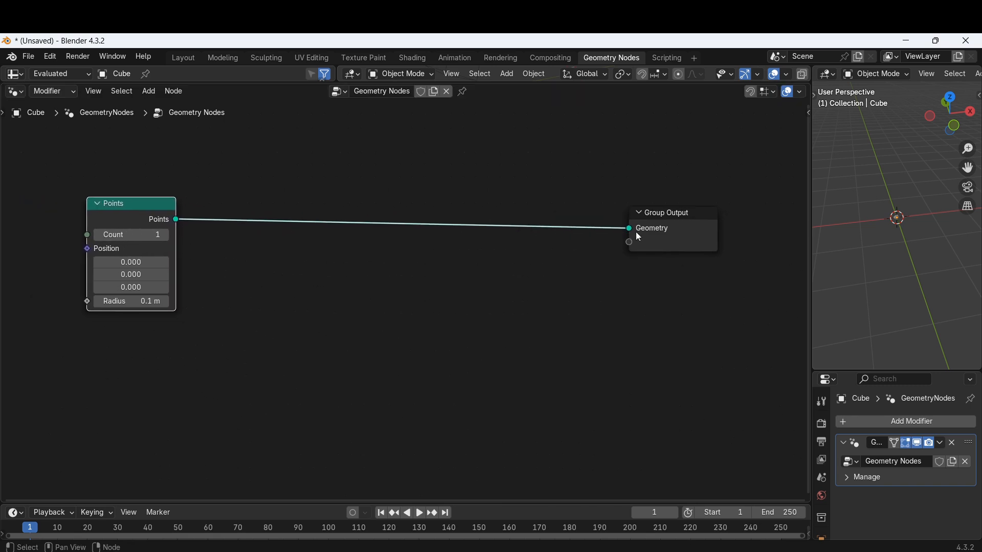
{"action": "left_click_drag", "start_coordinate": [639, 238], "coordinate": [658, 223]}
- Insert a Duplicate Elements node on the link between Points and Group Output
{"action": "middle_click_drag", "start_coordinate": [894, 293], "coordinate": [876, 274]}
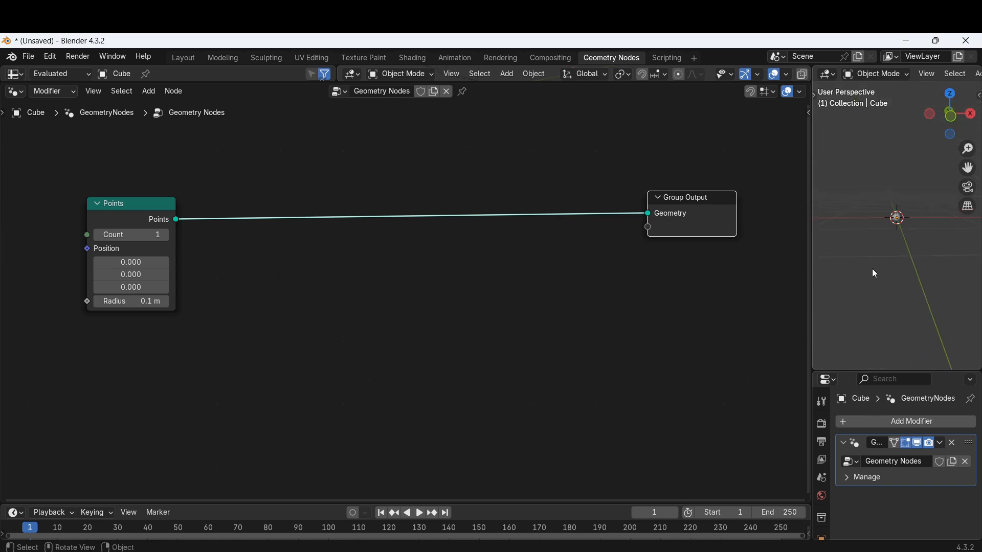
{"action": "key", "text": "shift+a"}
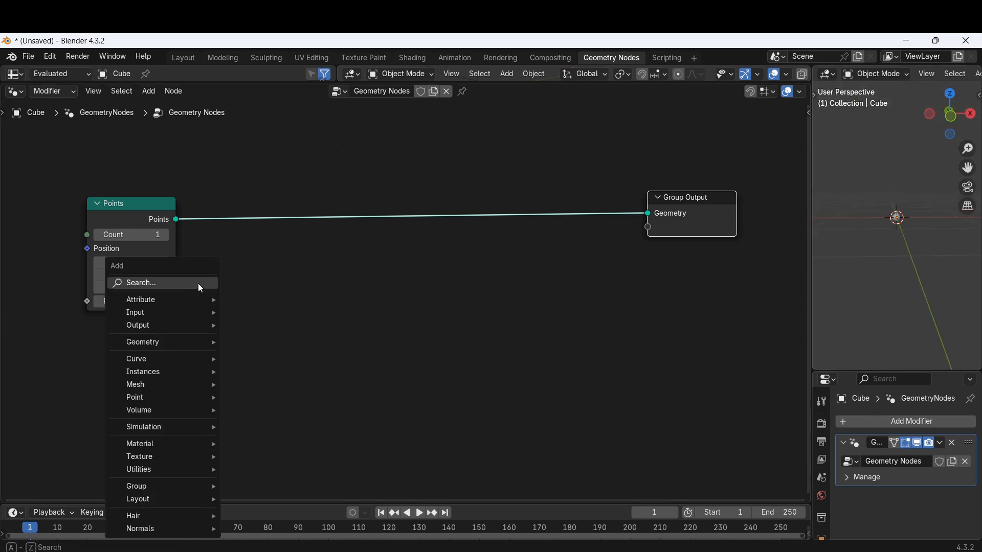
{"action": "type", "text": "du"}
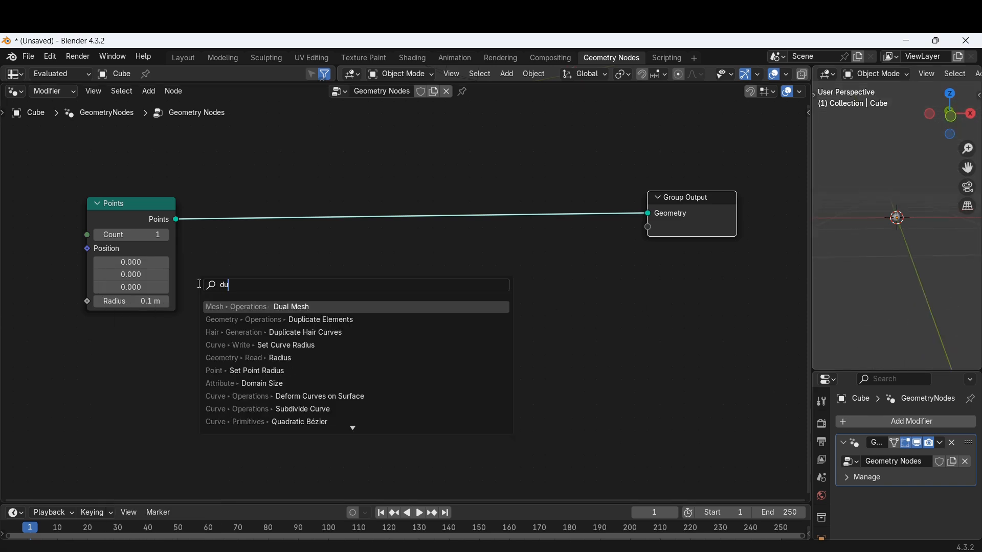
{"action": "left_click", "coordinate": [268, 320]}
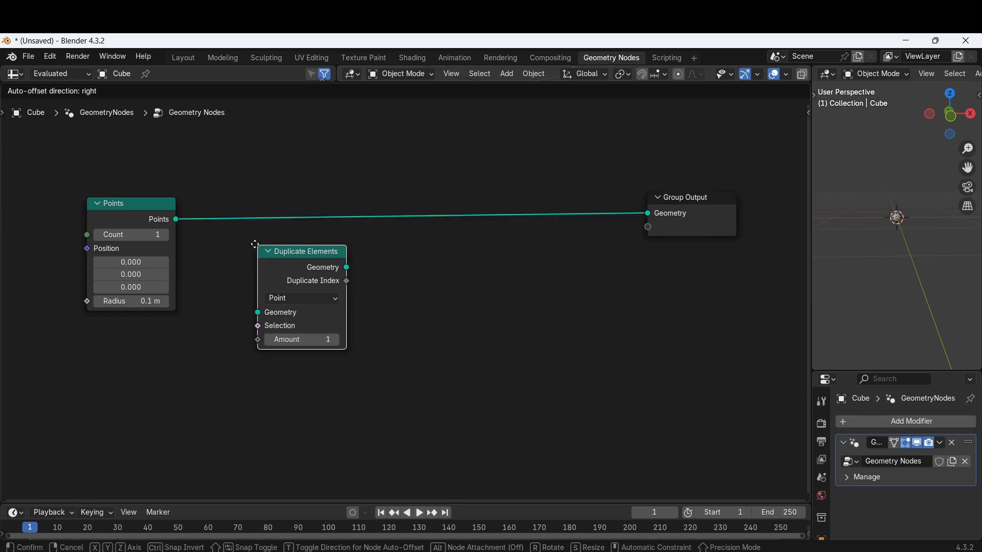
{"action": "left_click", "coordinate": [233, 199]}
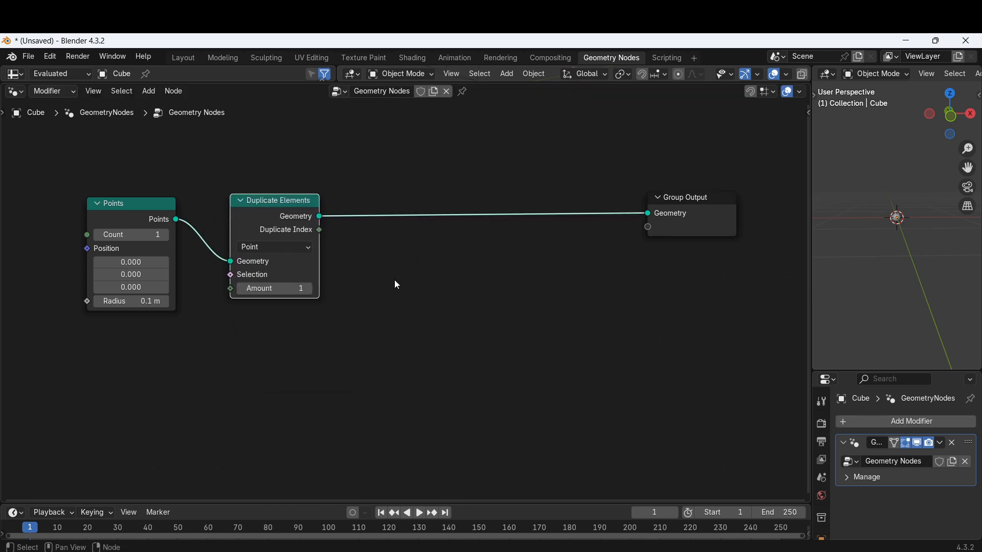
- Move the Group Output farther from Duplicate Elements and insert a Set Position node on the link before it
{"action": "middle_click_drag", "start_coordinate": [277, 299], "coordinate": [215, 295]}
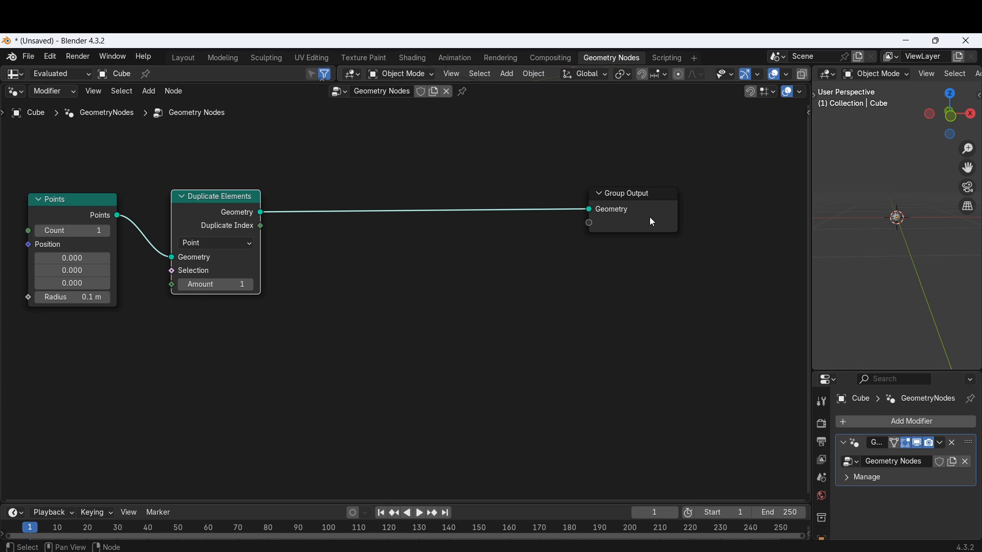
{"action": "left_click_drag", "start_coordinate": [651, 221], "coordinate": [705, 223]}
{"action": "middle_click_drag", "start_coordinate": [606, 323], "coordinate": [611, 330]}
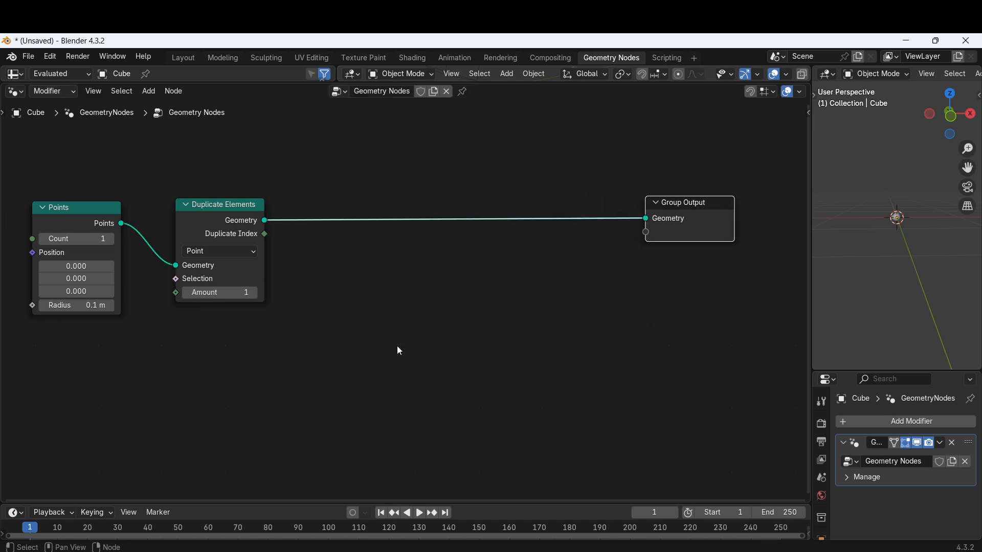
{"action": "key", "text": "shift+a"}
{"action": "type", "text": "set"}
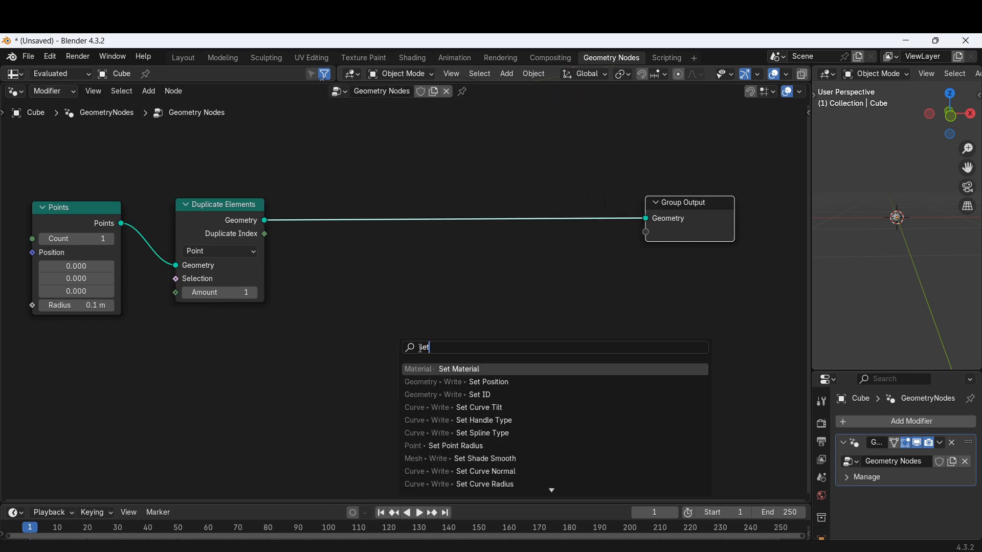
{"action": "left_click", "coordinate": [457, 382]}
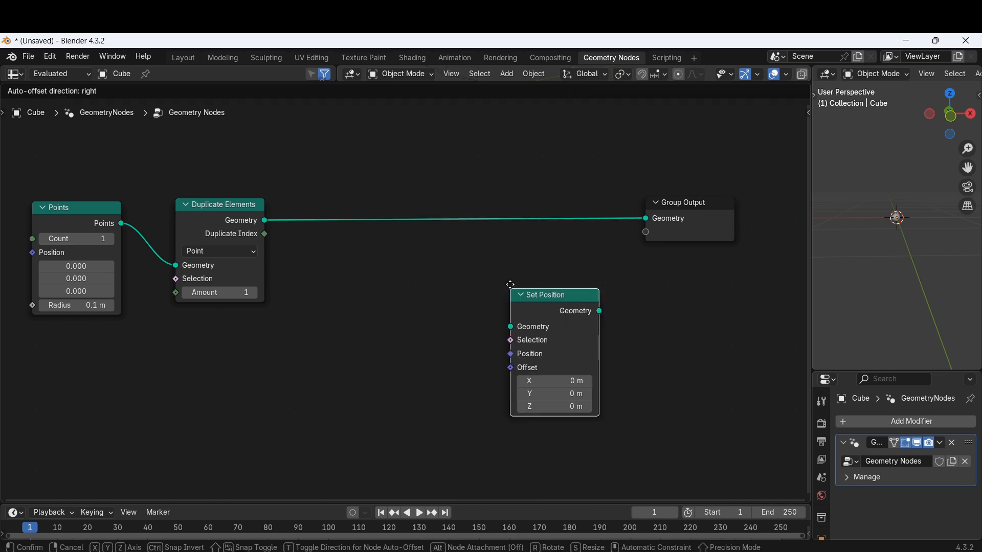
{"action": "left_click", "coordinate": [531, 207]}
- Feed the Duplicate Index into a new Add math node and connect its Value output to Set Position's Position input
{"action": "left_click_drag", "start_coordinate": [266, 233], "coordinate": [294, 294]}
{"action": "left_click", "coordinate": [338, 314]}
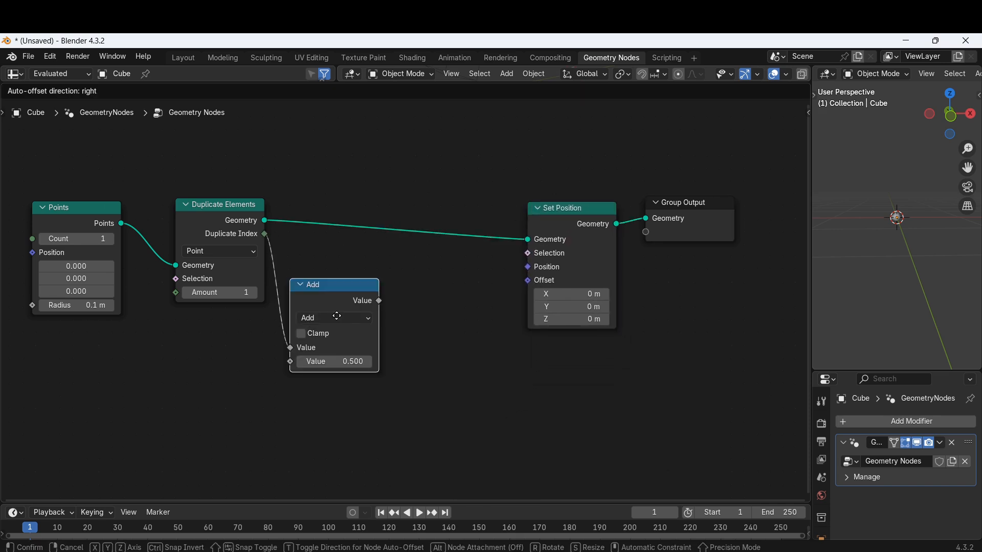
{"action": "left_click", "coordinate": [351, 323]}
{"action": "left_click_drag", "start_coordinate": [399, 311], "coordinate": [528, 267]}
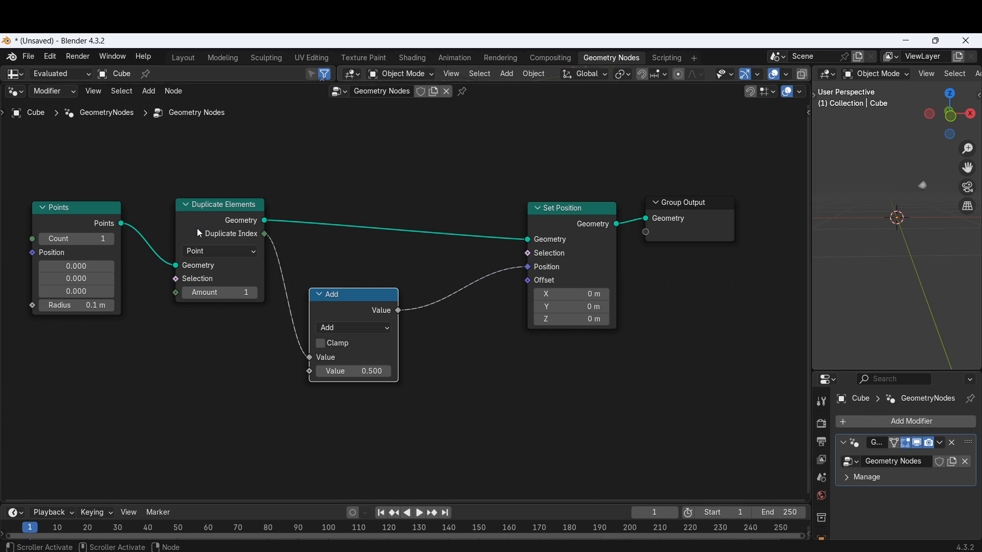
- Set the second value of the Add node to 0.200 and check the point's position in the 3D viewport
{"action": "scroll", "coordinate": [199, 233], "scroll_direction": "up", "scroll_amount": 1}
{"action": "mouse_move", "coordinate": [916, 326]}
{"action": "middle_mouse_down"}
{"action": "mouse_move", "coordinate": [918, 342]}
{"action": "mouse_move", "coordinate": [912, 304]}
{"action": "middle_mouse_up"}
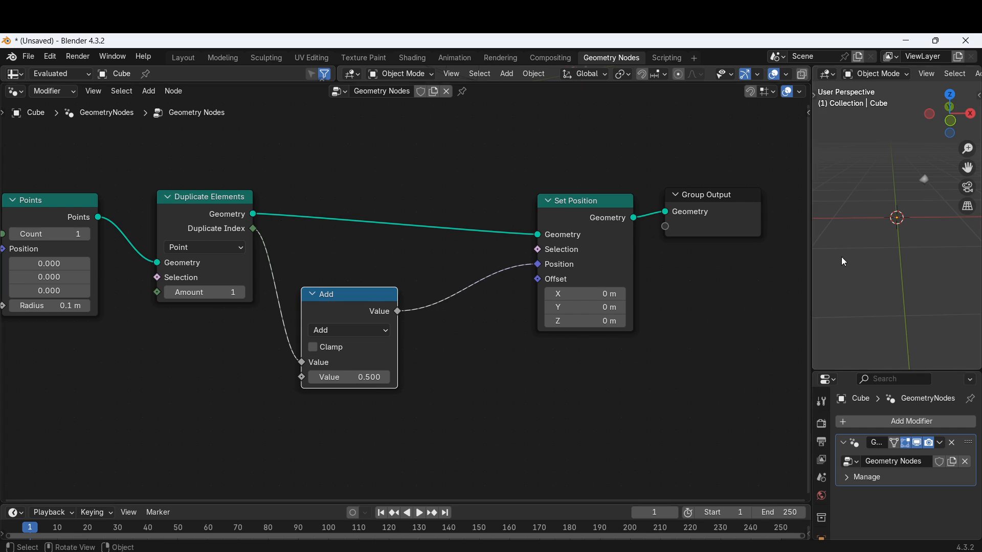
{"action": "middle_click_drag", "start_coordinate": [842, 257], "coordinate": [956, 259]}
{"action": "scroll", "coordinate": [954, 235], "scroll_direction": "down", "scroll_amount": 3}
{"action": "scroll", "coordinate": [955, 234], "scroll_direction": "up", "scroll_amount": 2}
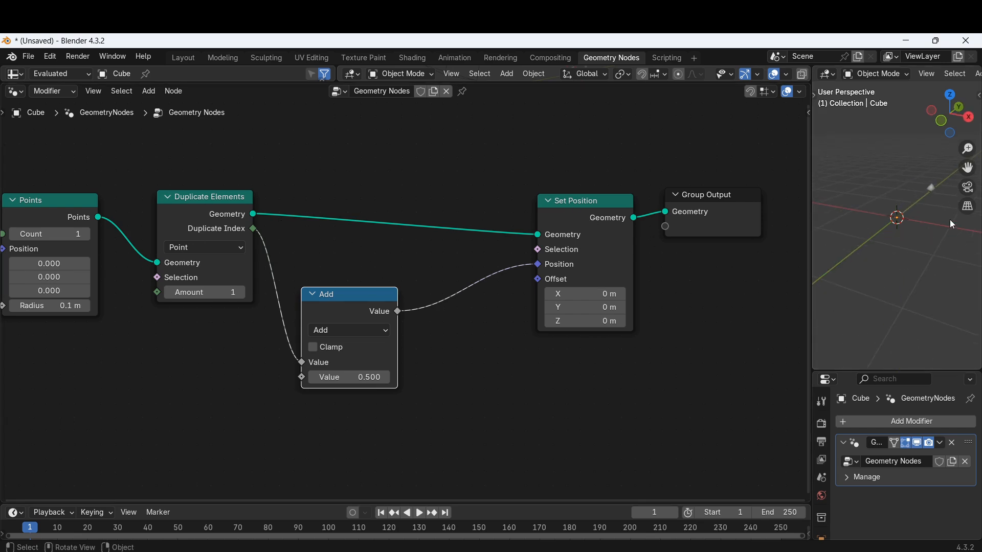
{"action": "mouse_move", "coordinate": [343, 381]}
{"action": "left_mouse_down"}
{"action": "mouse_move", "coordinate": [357, 381]}
{"action": "mouse_move", "coordinate": [286, 381]}
{"action": "mouse_move", "coordinate": [367, 381]}
{"action": "mouse_move", "coordinate": [337, 381]}
{"action": "mouse_move", "coordinate": [353, 381]}
{"action": "left_mouse_up"}
{"action": "middle_click_drag", "start_coordinate": [920, 290], "coordinate": [858, 268]}
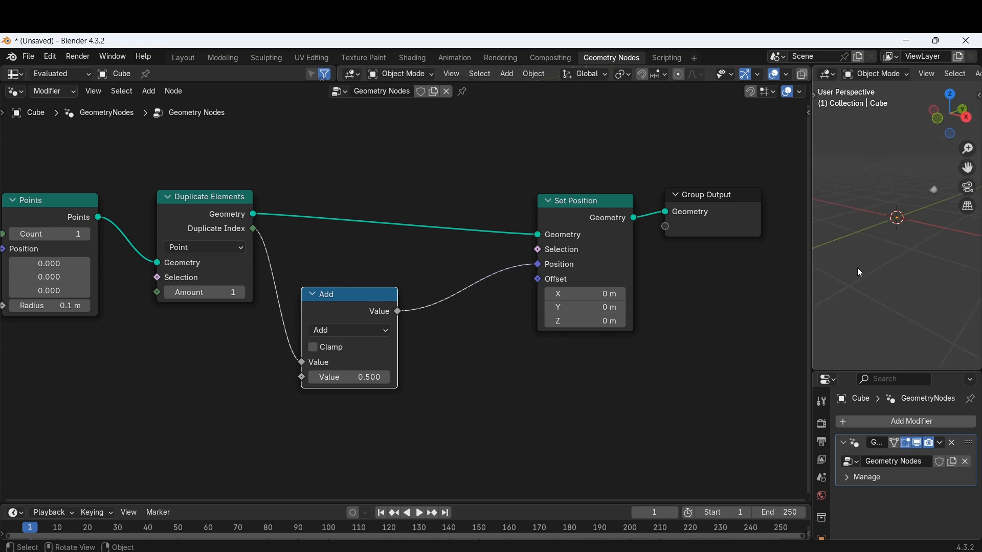
{"action": "mouse_move", "coordinate": [352, 377]}
{"action": "left_mouse_down"}
{"action": "mouse_move", "coordinate": [370, 377]}
{"action": "mouse_move", "coordinate": [348, 378]}
{"action": "left_mouse_up"}
{"action": "mouse_move", "coordinate": [538, 265]}
{"action": "middle_click_drag", "start_coordinate": [901, 270], "coordinate": [921, 262]}
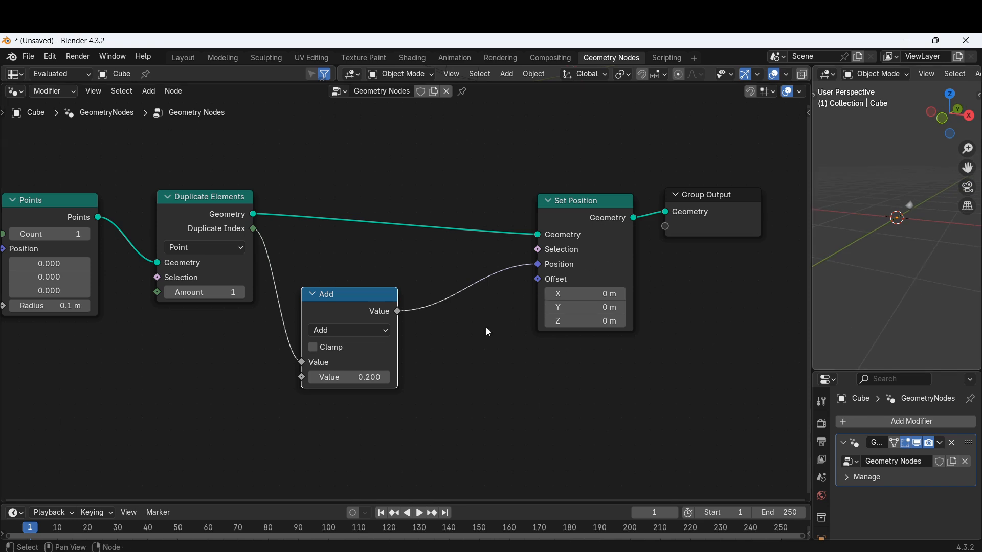
- Insert a Combine XYZ node between the Add node and Set Position so that the sum drives the X component
{"action": "key", "text": "shift+a"}
{"action": "type", "text": "c"}
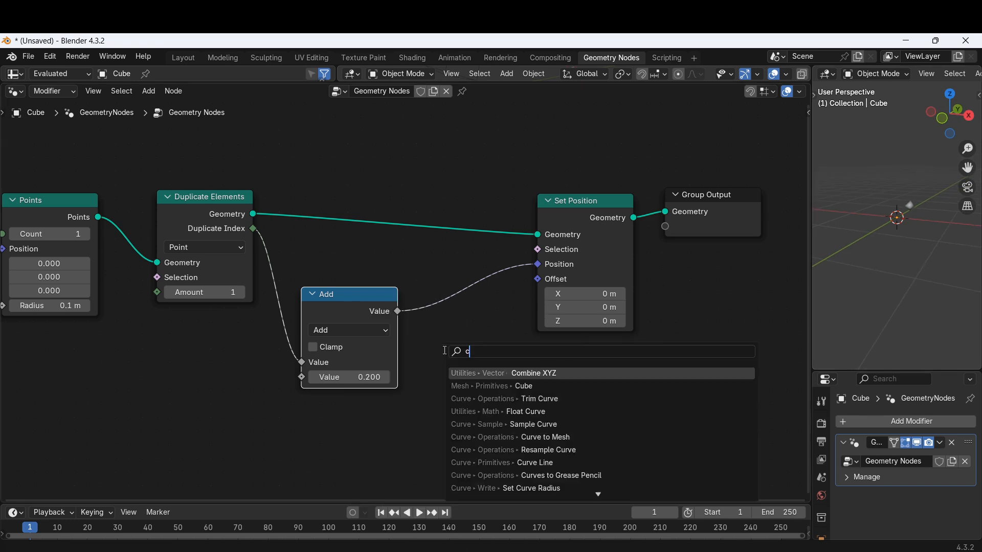
{"action": "type", "text": "om"}
{"action": "key", "text": "Down"}
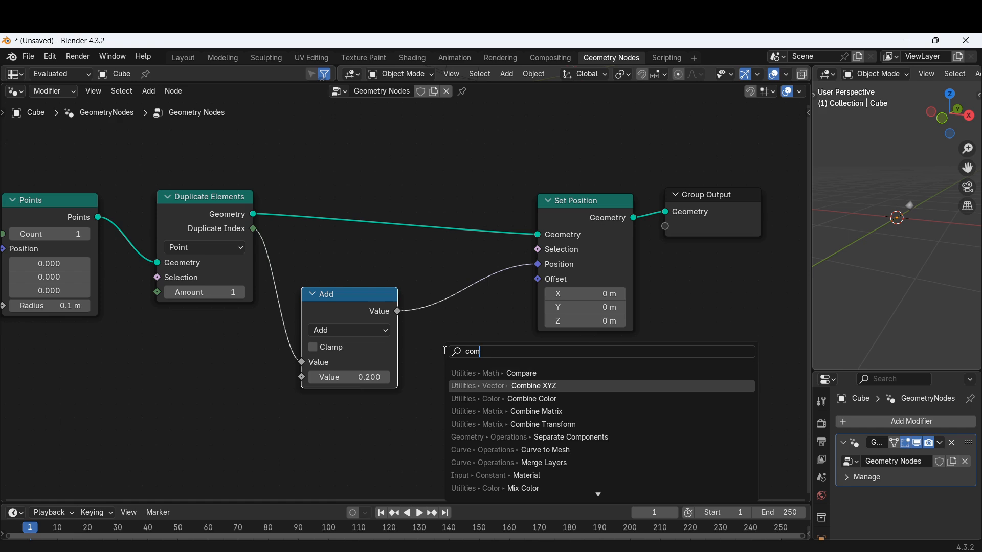
{"action": "key", "text": "Return"}
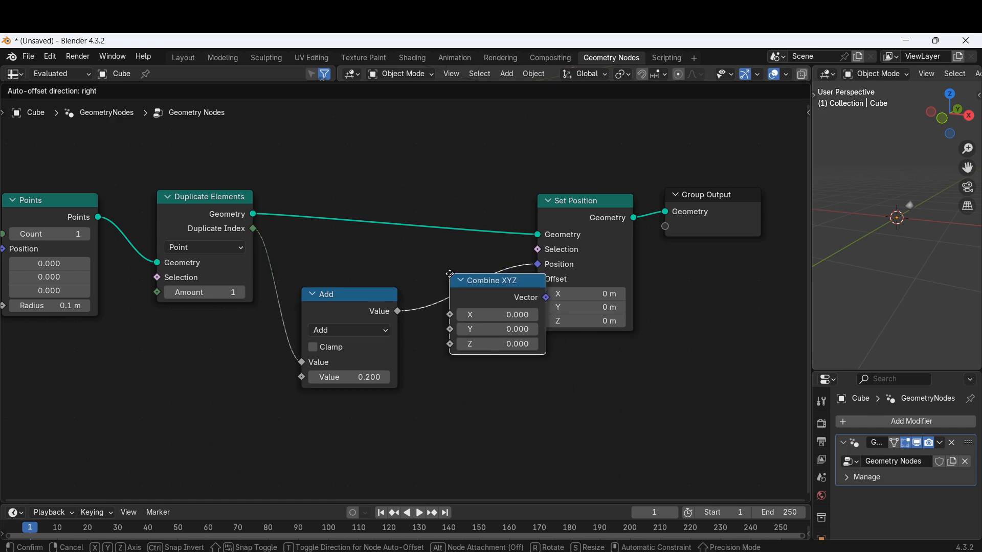
{"action": "left_click", "coordinate": [469, 279]}
- Try different second values in the Add node, ending at -0.100, to shift the point along X
{"action": "left_click_drag", "start_coordinate": [363, 377], "coordinate": [355, 377]}
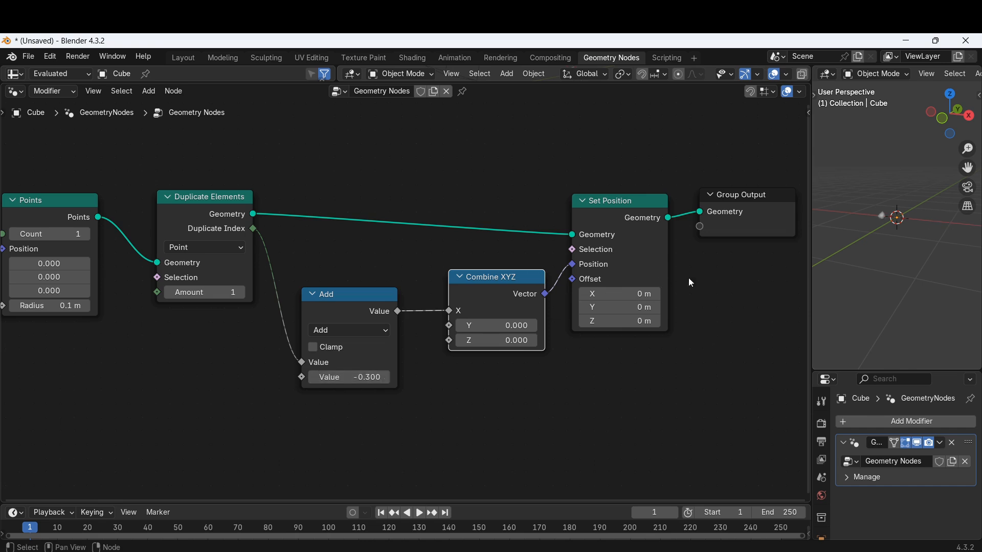
{"action": "middle_click_drag", "start_coordinate": [890, 275], "coordinate": [920, 279]}
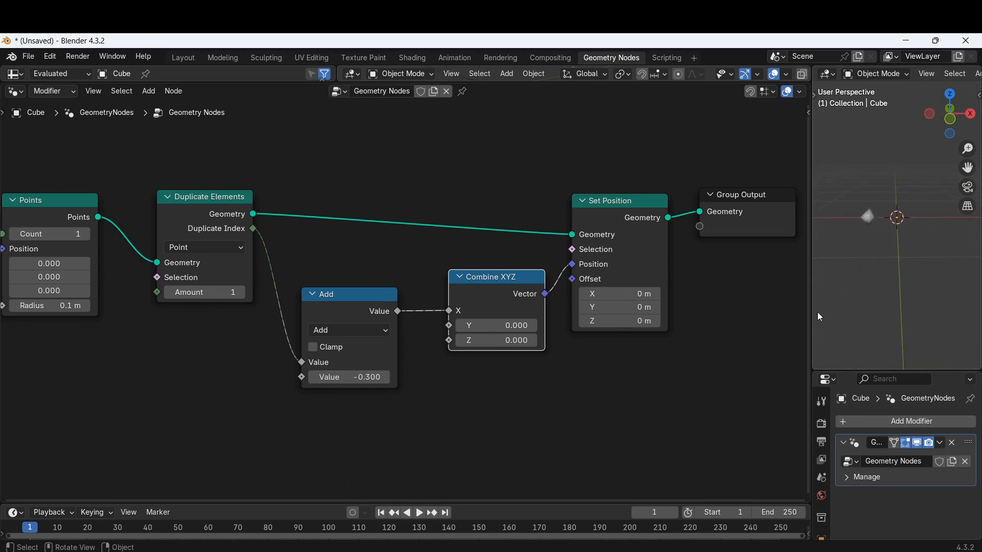
{"action": "left_click_drag", "start_coordinate": [358, 377], "coordinate": [271, 377]}
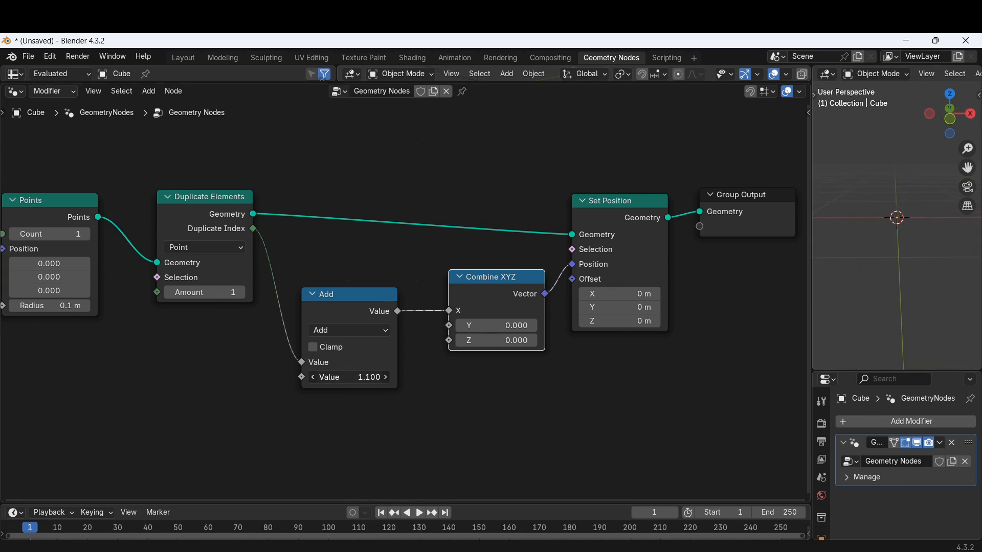
{"action": "left_click_drag", "start_coordinate": [429, 377], "coordinate": [368, 377]}
{"action": "scroll", "coordinate": [830, 305], "scroll_direction": "down", "scroll_amount": 2}
{"action": "scroll", "coordinate": [829, 305], "scroll_direction": "up", "scroll_amount": 1}
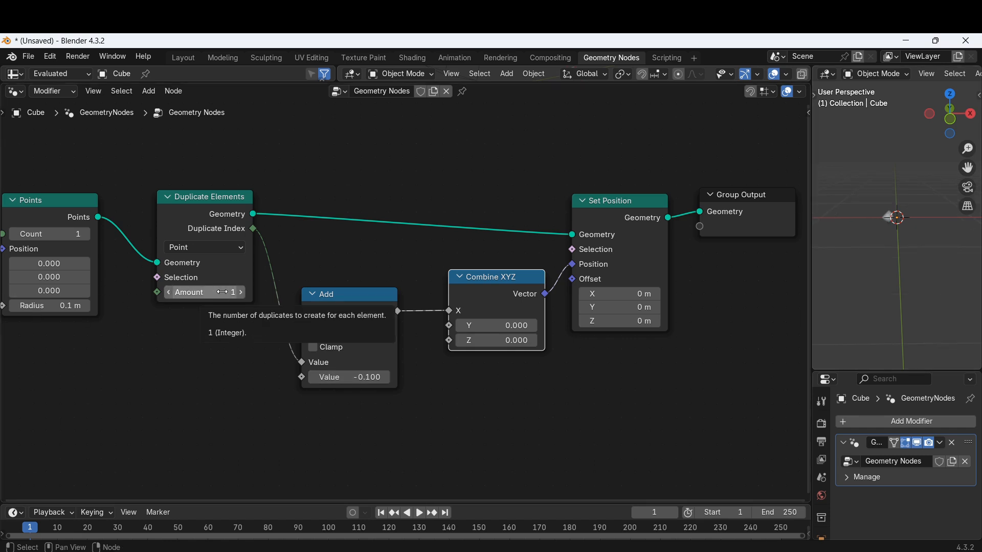
- Raise the Amount of the Duplicate Elements node to 4
{"action": "left_click_drag", "start_coordinate": [221, 292], "coordinate": [241, 301]}
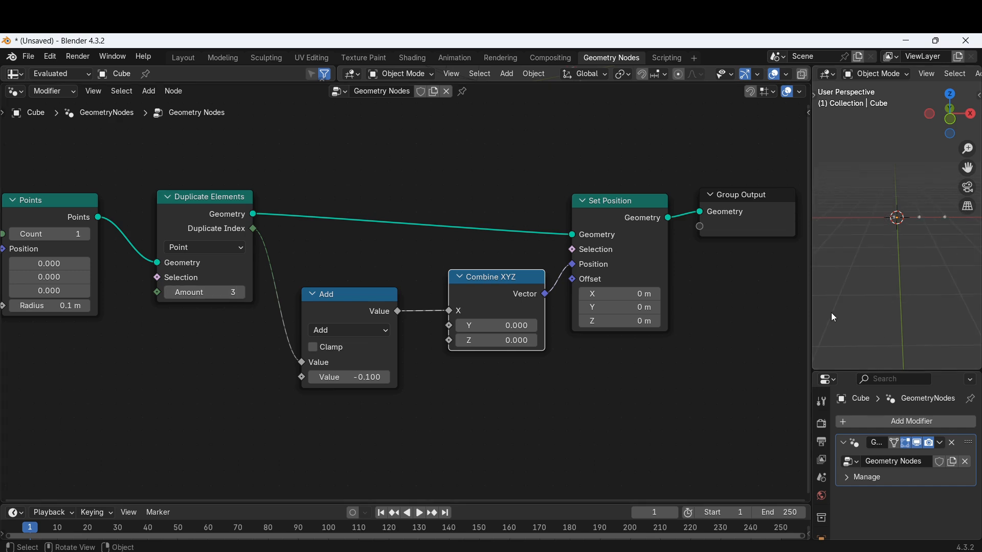
{"action": "scroll", "coordinate": [940, 254], "scroll_direction": "up", "scroll_amount": 1}
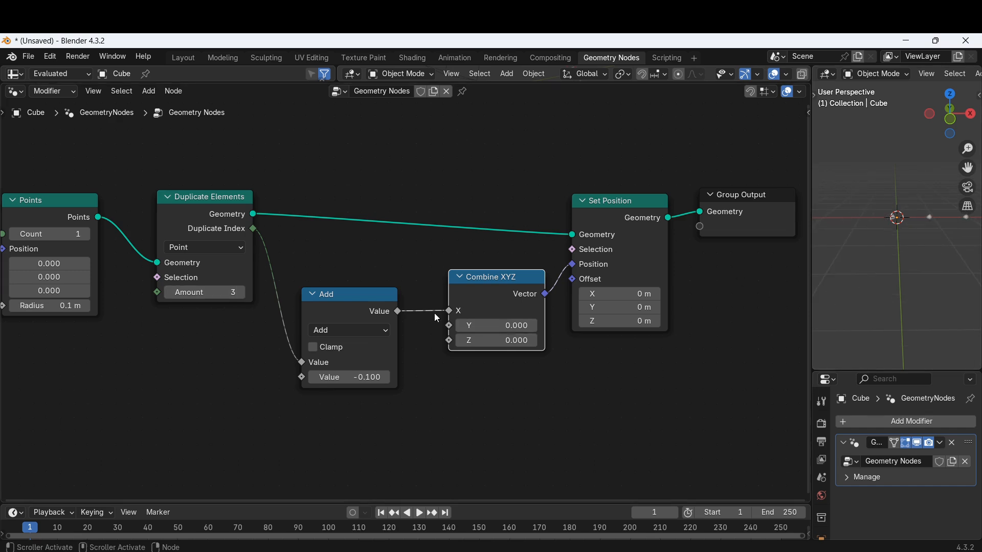
{"action": "scroll", "coordinate": [913, 288], "scroll_direction": "down", "scroll_amount": 1}
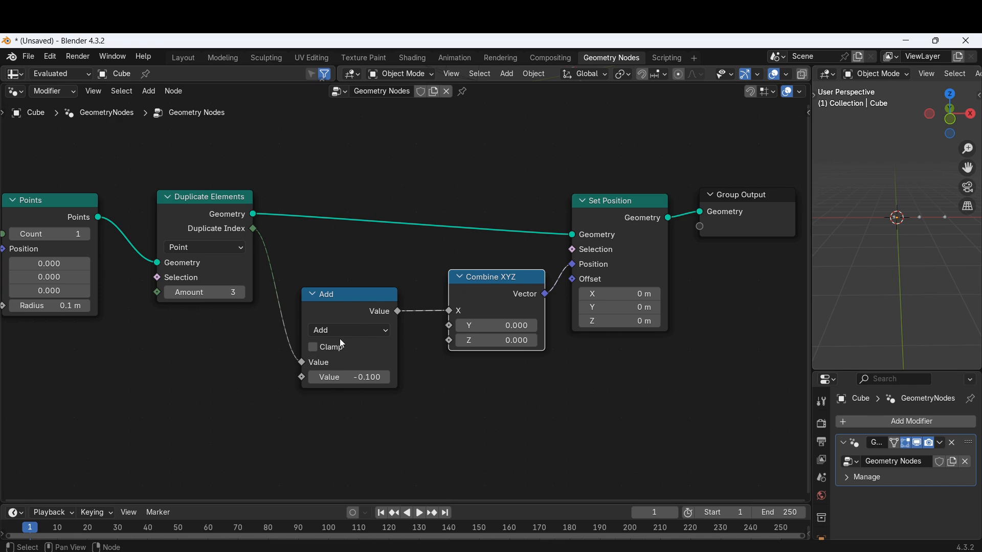
{"action": "left_click", "coordinate": [244, 295]}
- Try shifting the duplicates with a negative second value in the Add node, then set that value to 0
{"action": "left_click_drag", "start_coordinate": [353, 378], "coordinate": [369, 378]}
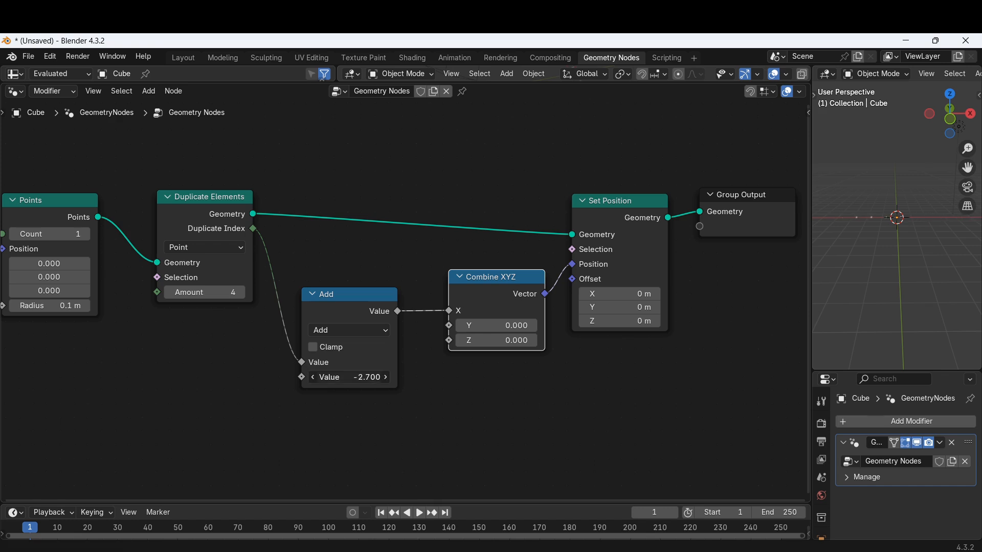
{"action": "left_click", "coordinate": [348, 377]}
{"action": "type", "text": "0"}
{"action": "key", "text": "Return"}
{"action": "scroll", "coordinate": [104, 325], "scroll_direction": "up", "scroll_amount": 4}
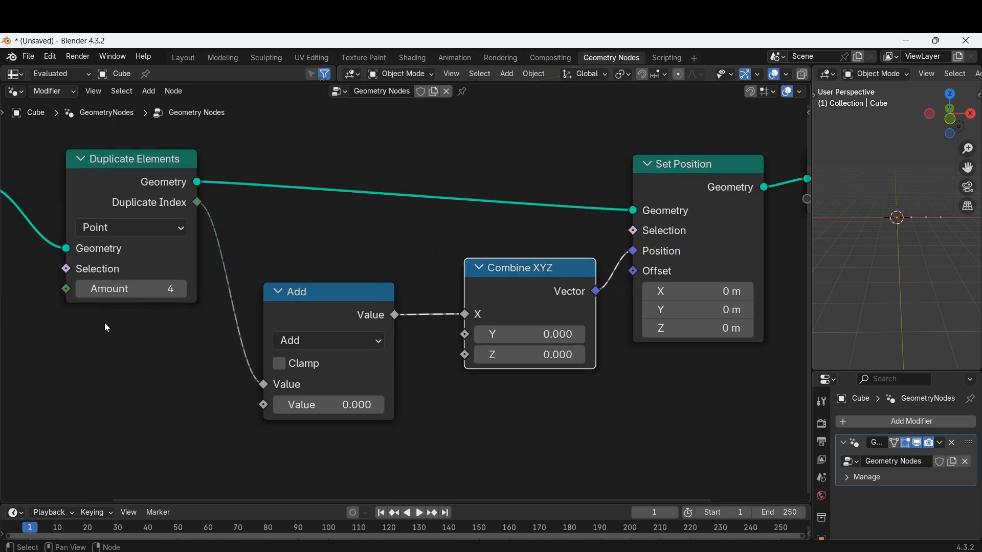
- Set the Radius of the Points node to 1 m and inspect the enlarged duplicates in the 3D viewport
{"action": "scroll", "coordinate": [104, 325], "scroll_direction": "down", "scroll_amount": 3}
{"action": "middle_click_drag", "start_coordinate": [936, 266], "coordinate": [951, 312]}
{"action": "scroll", "coordinate": [924, 268], "scroll_direction": "up", "scroll_amount": 4}
{"action": "middle_click_drag", "start_coordinate": [921, 265], "coordinate": [903, 261]}
{"action": "scroll", "coordinate": [291, 323], "scroll_direction": "down", "scroll_amount": 1}
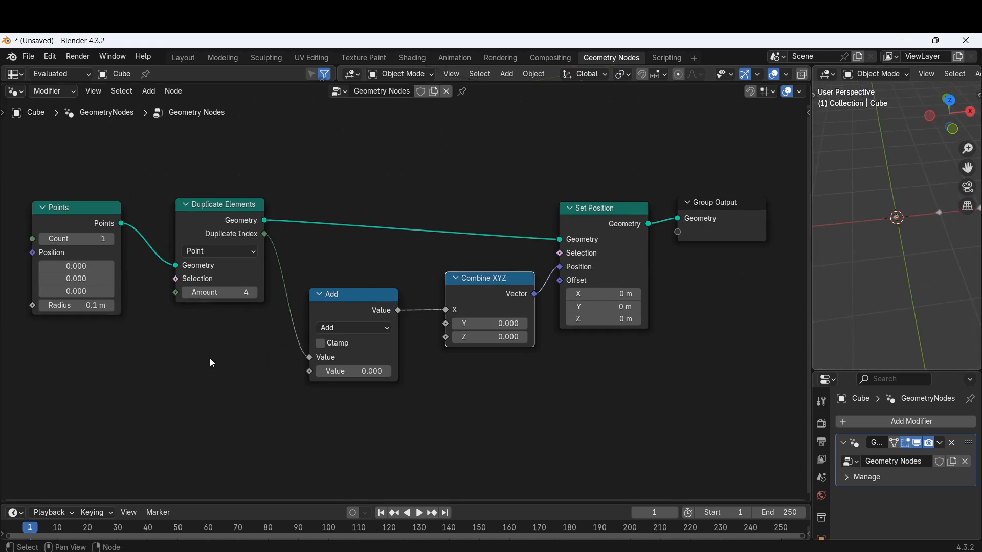
{"action": "left_click", "coordinate": [103, 305]}
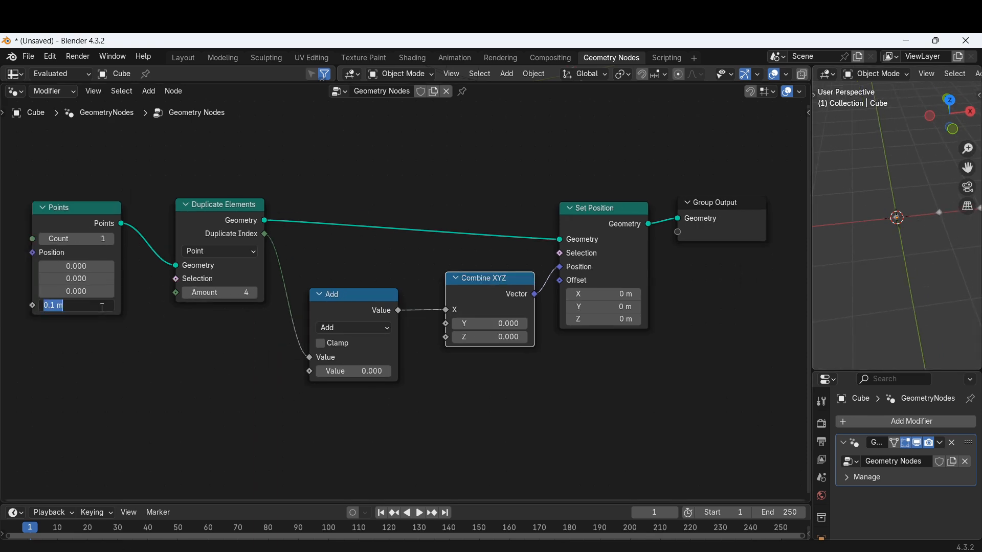
{"action": "type", "text": "1"}
{"action": "key", "text": "Return"}
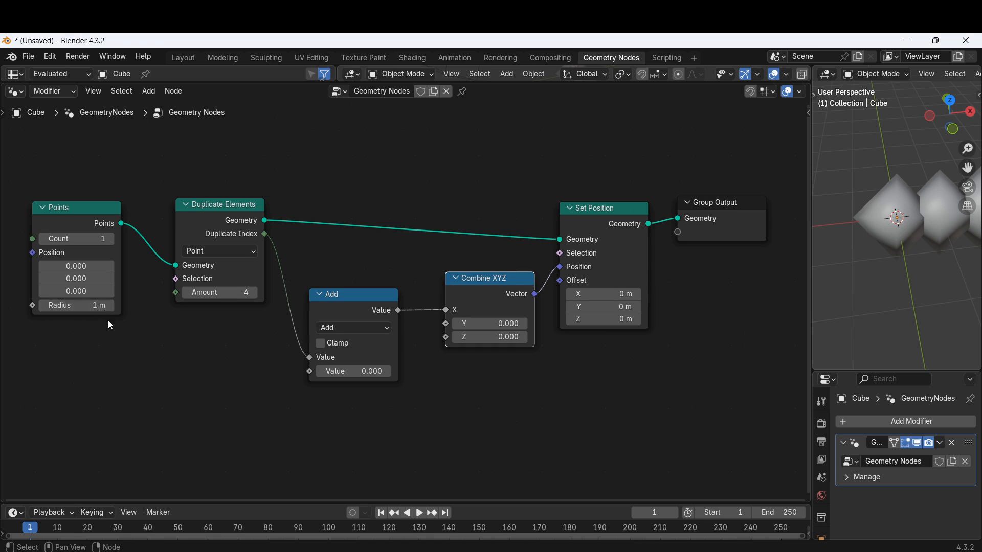
{"action": "middle_click_drag", "start_coordinate": [120, 326], "coordinate": [120, 300]}
{"action": "scroll", "coordinate": [963, 283], "scroll_direction": "down", "scroll_amount": 1}
{"action": "middle_click_drag", "start_coordinate": [963, 280], "coordinate": [916, 244]}
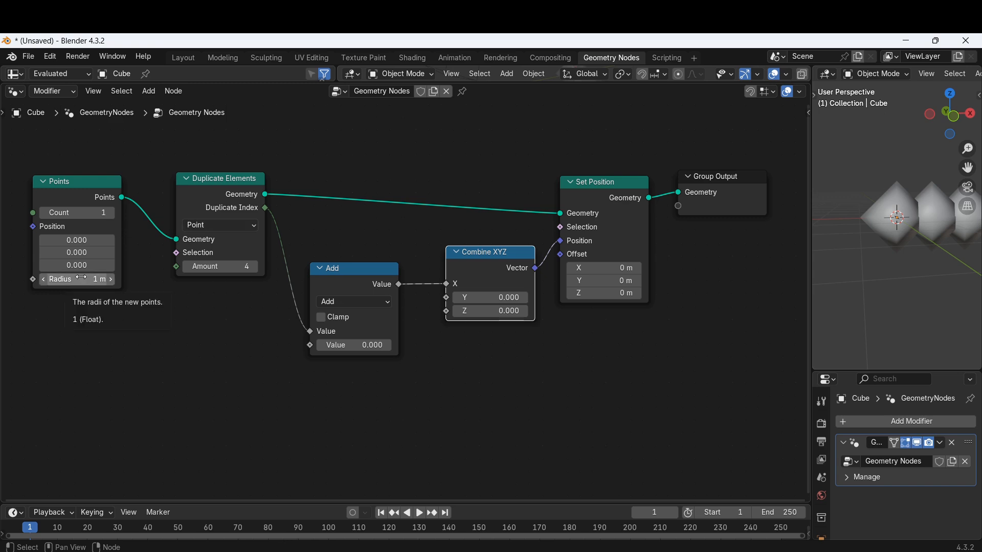
{"action": "scroll", "coordinate": [891, 211], "scroll_direction": "down", "scroll_amount": 6}
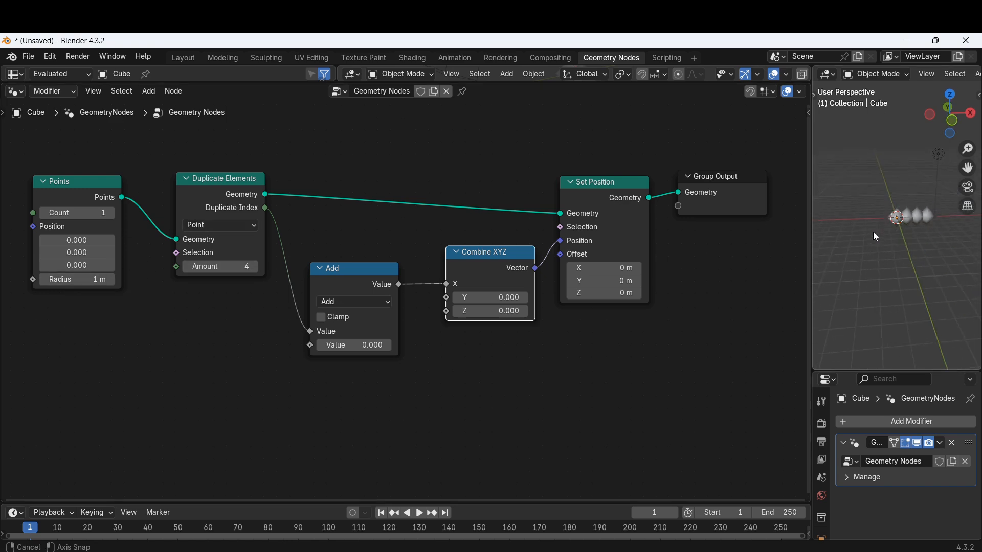
- Increase the Amount of the Duplicate Elements node to 42 and view the resulting row of points
{"action": "left_click_drag", "start_coordinate": [220, 267], "coordinate": [253, 267]}
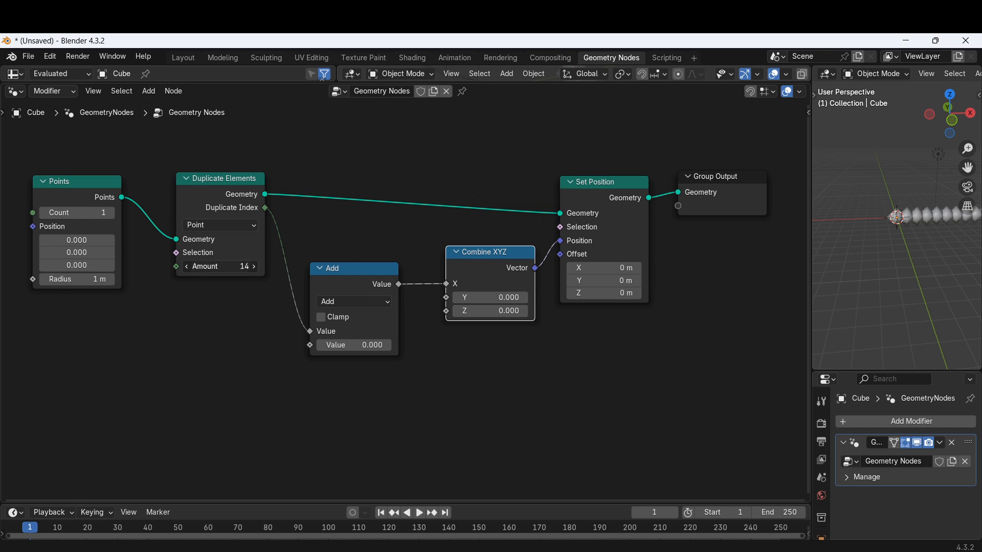
{"action": "scroll", "coordinate": [854, 281], "scroll_direction": "down", "scroll_amount": 5}
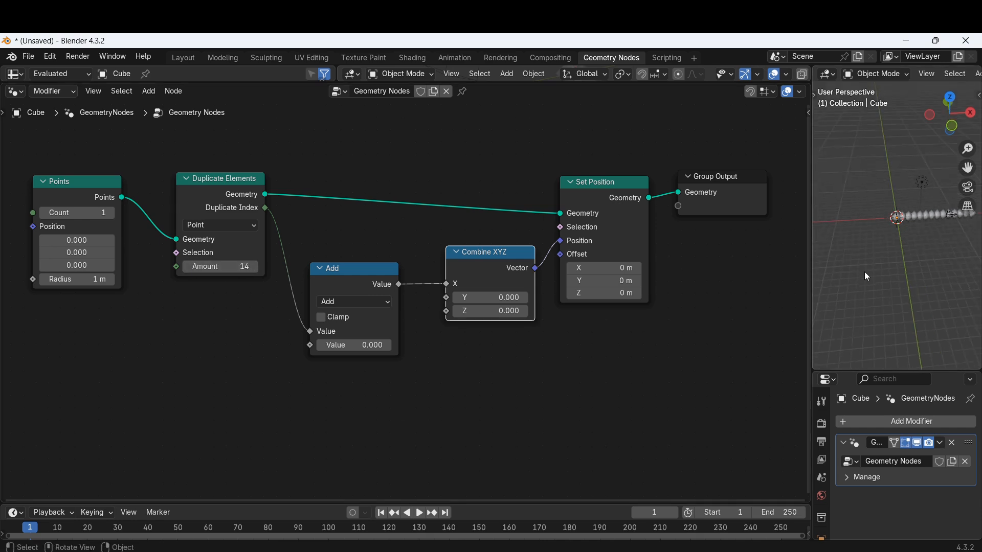
{"action": "middle_click_drag", "start_coordinate": [864, 276], "coordinate": [868, 294]}
{"action": "left_click_drag", "start_coordinate": [250, 267], "coordinate": [977, 271]}
{"action": "middle_click_drag", "start_coordinate": [978, 271], "coordinate": [855, 216]}
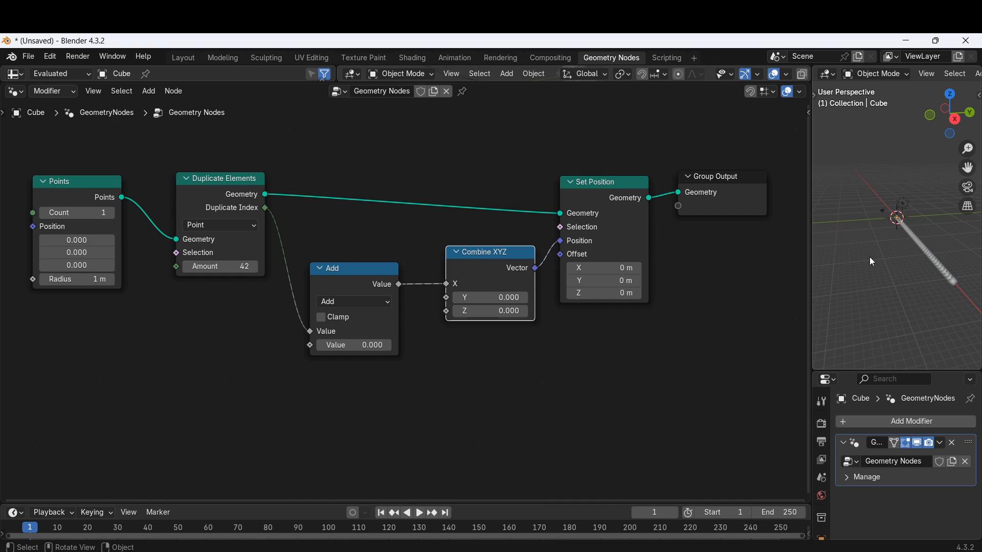
- Move the Group Output node much farther from Set Position to make room for more nodes
{"action": "middle_click_drag", "start_coordinate": [615, 364], "coordinate": [368, 377]}
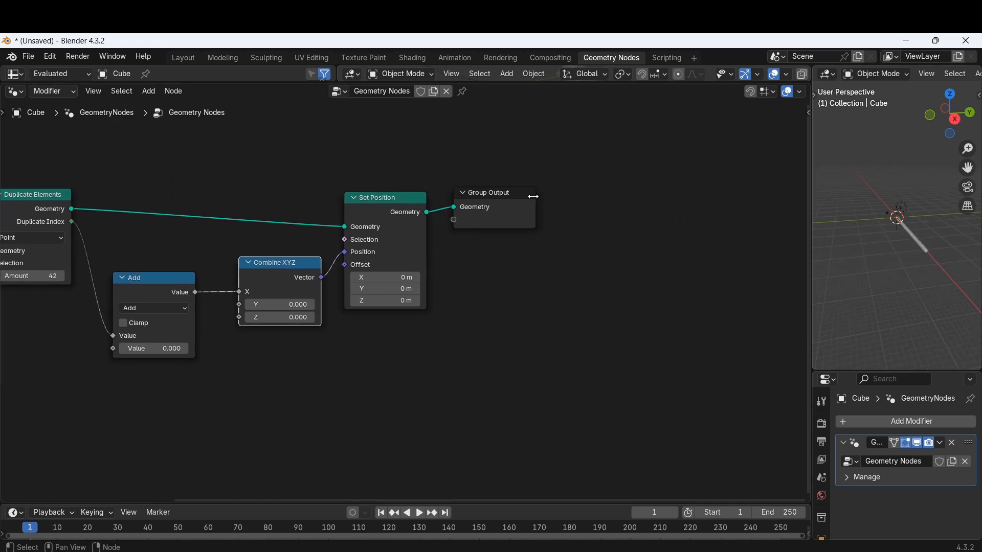
{"action": "left_click_drag", "start_coordinate": [533, 196], "coordinate": [775, 231]}
{"action": "scroll", "coordinate": [614, 253], "scroll_direction": "down", "scroll_amount": 4}
{"action": "middle_click_drag", "start_coordinate": [676, 252], "coordinate": [801, 232]}
{"action": "scroll", "coordinate": [606, 230], "scroll_direction": "down", "scroll_amount": 2}
{"action": "middle_click_drag", "start_coordinate": [620, 227], "coordinate": [739, 235]}
- Duplicate the Duplicate Elements, Add, Combine XYZ and Set Position nodes together and place the copies between the first Set Position and Group Output
{"action": "left_click_drag", "start_coordinate": [417, 197], "coordinate": [169, 292]}
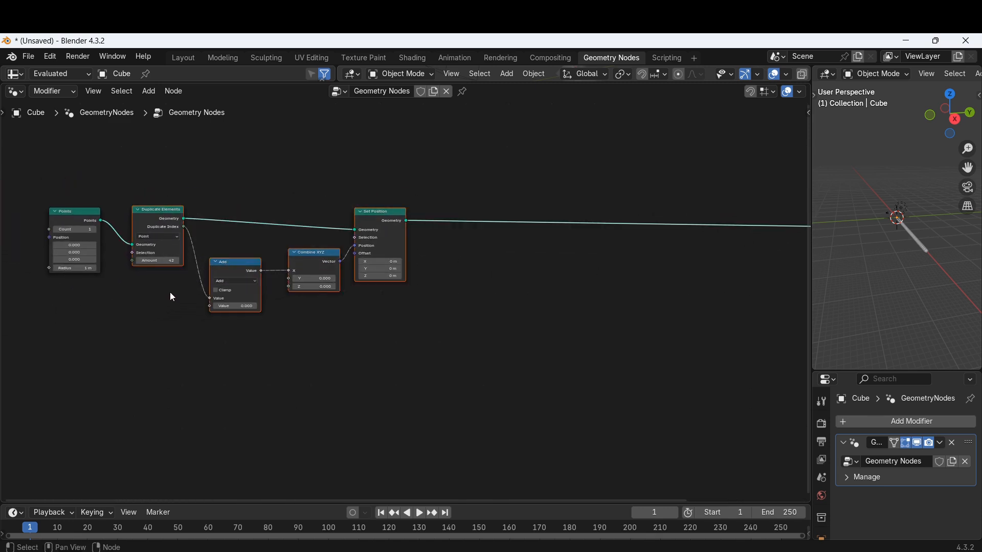
{"action": "key", "text": "shift+d"}
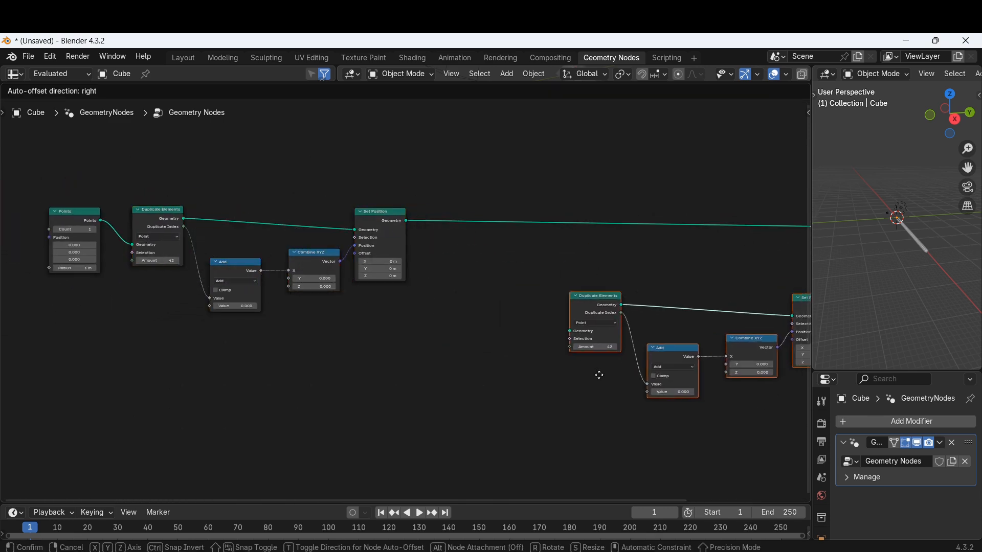
{"action": "left_click", "coordinate": [513, 332]}
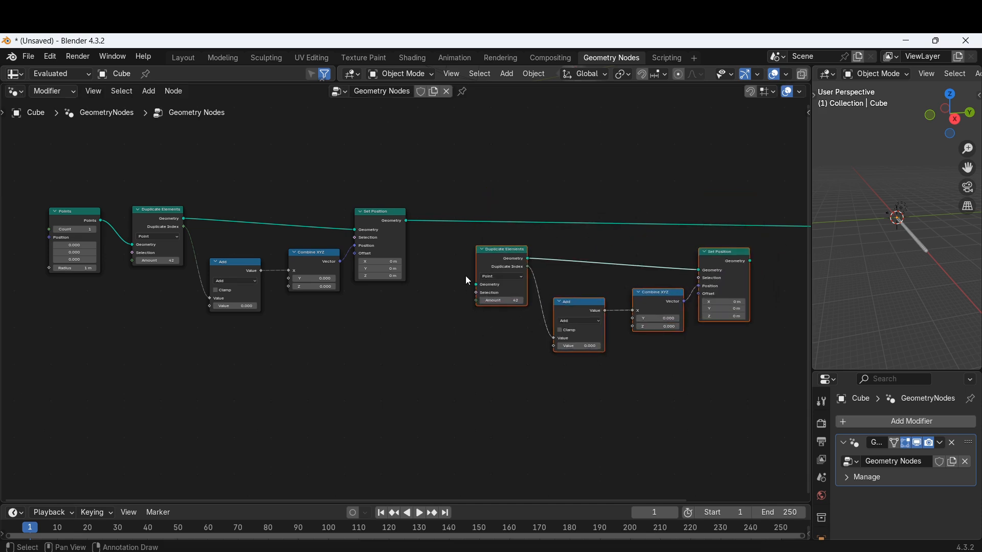
- Connect the first Set Position's geometry to the copied Duplicate Elements, and the copied Set Position's geometry to Group Output
{"action": "left_click_drag", "start_coordinate": [407, 221], "coordinate": [476, 284]}
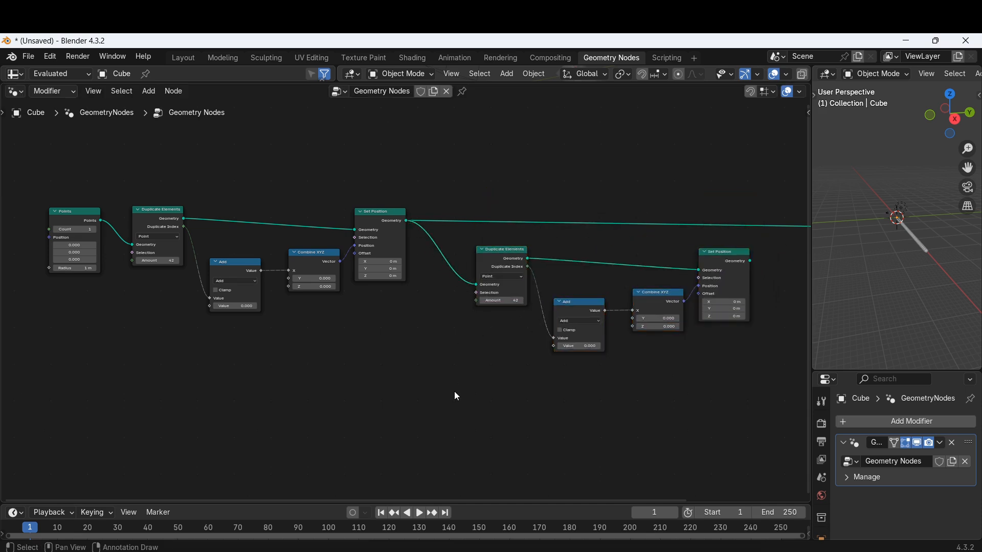
{"action": "middle_click_drag", "start_coordinate": [454, 391], "coordinate": [178, 406]}
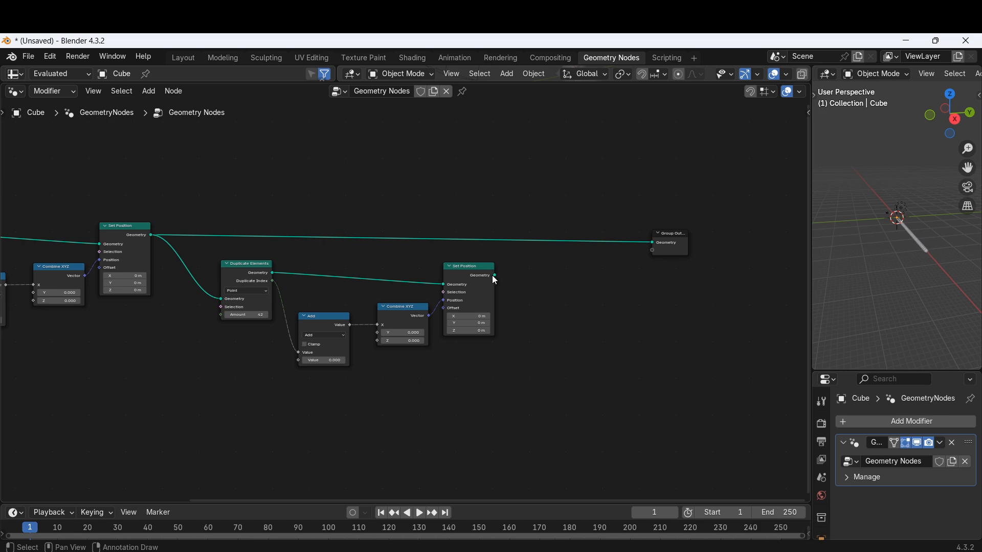
{"action": "left_click_drag", "start_coordinate": [495, 276], "coordinate": [643, 249]}
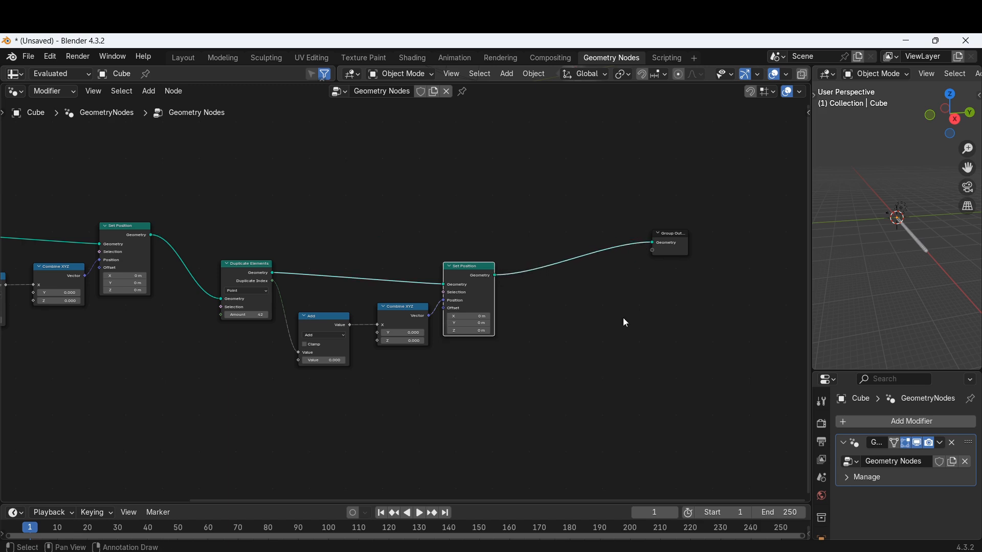
- Reroute the copied Add node's Value from X to Y on the second Combine XYZ and check the points' direction
{"action": "scroll", "coordinate": [519, 342], "scroll_direction": "up", "scroll_amount": 4}
{"action": "middle_click_drag", "start_coordinate": [513, 344], "coordinate": [529, 278]}
{"action": "scroll", "coordinate": [414, 303], "scroll_direction": "up", "scroll_amount": 2}
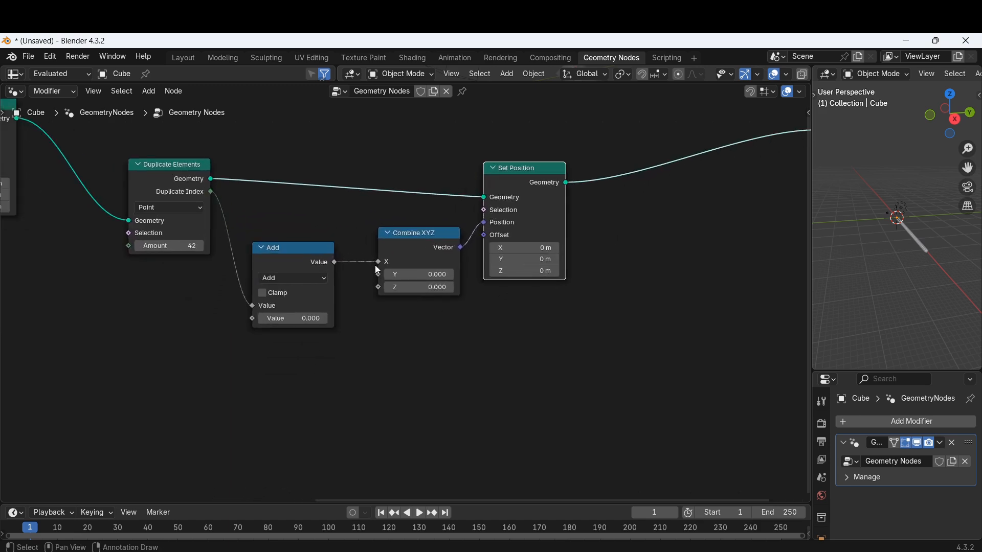
{"action": "left_click_drag", "start_coordinate": [378, 262], "coordinate": [378, 275]}
{"action": "middle_click_drag", "start_coordinate": [876, 303], "coordinate": [963, 317]}
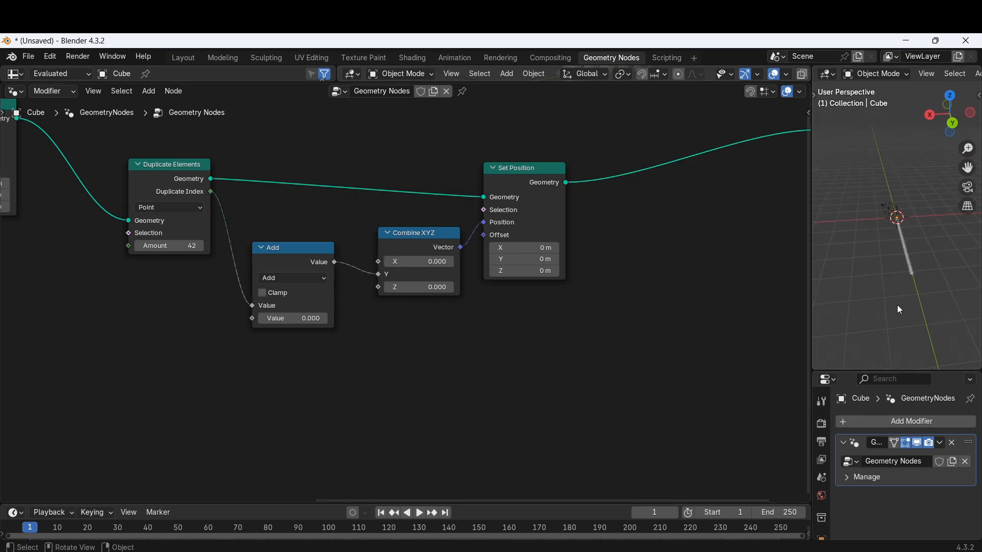
{"action": "middle_click_drag", "start_coordinate": [900, 305], "coordinate": [980, 282]}
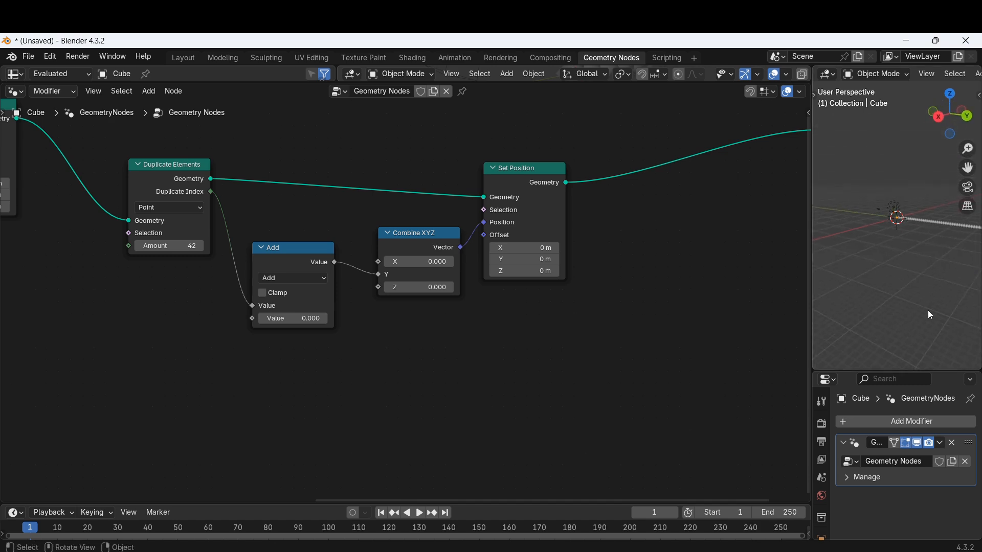
- Lower the Amount of the second Duplicate Elements node and review both chains of the node tree
{"action": "middle_click_drag", "start_coordinate": [443, 409], "coordinate": [714, 417]}
{"action": "middle_click_drag", "start_coordinate": [531, 371], "coordinate": [646, 409]}
{"action": "middle_click_drag", "start_coordinate": [462, 394], "coordinate": [123, 377]}
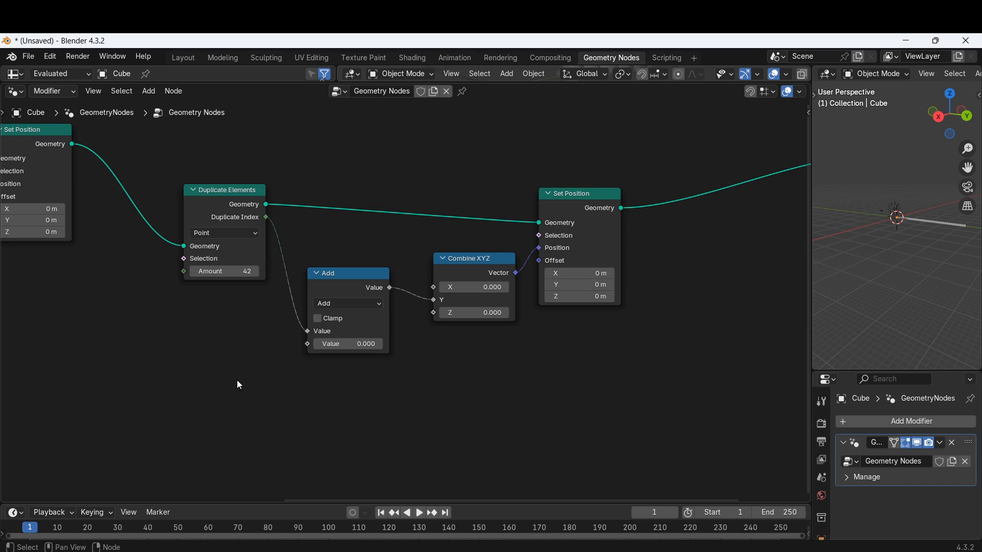
{"action": "middle_click_drag", "start_coordinate": [301, 388], "coordinate": [256, 395]}
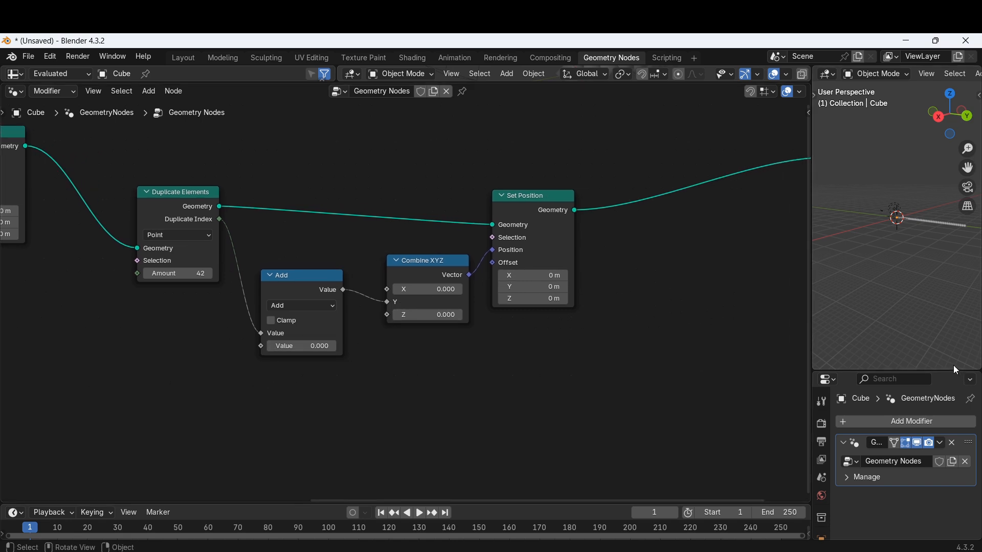
{"action": "middle_click_drag", "start_coordinate": [953, 365], "coordinate": [900, 353]}
{"action": "scroll", "coordinate": [468, 190], "scroll_direction": "down", "scroll_amount": 4}
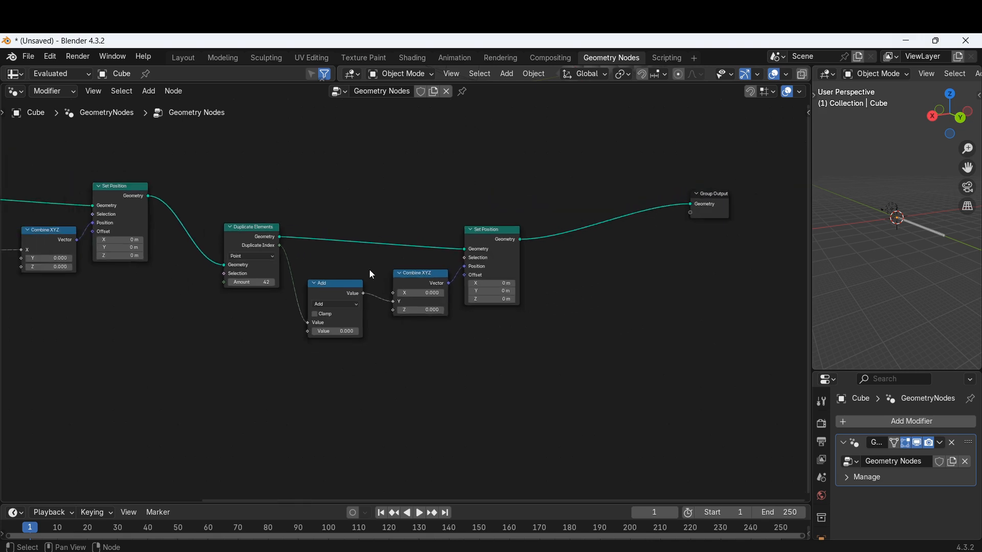
{"action": "middle_click_drag", "start_coordinate": [281, 315], "coordinate": [153, 330]}
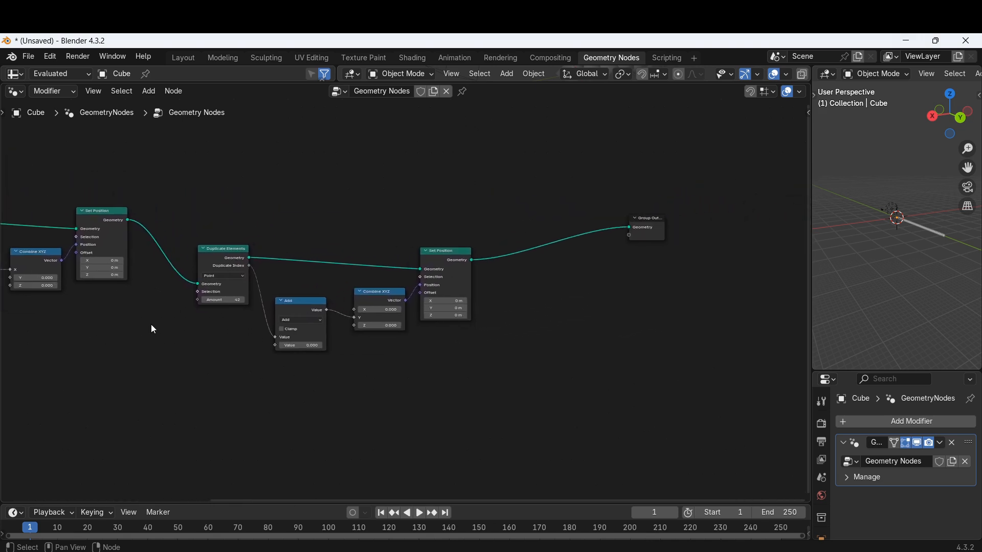
{"action": "mouse_move", "coordinate": [225, 300]}
{"action": "left_mouse_down"}
{"action": "mouse_move", "coordinate": [250, 300]}
{"action": "mouse_move", "coordinate": [222, 300]}
{"action": "left_mouse_up"}
{"action": "middle_click_drag", "start_coordinate": [281, 378], "coordinate": [540, 442]}
{"action": "middle_click_drag", "start_coordinate": [411, 374], "coordinate": [459, 369]}
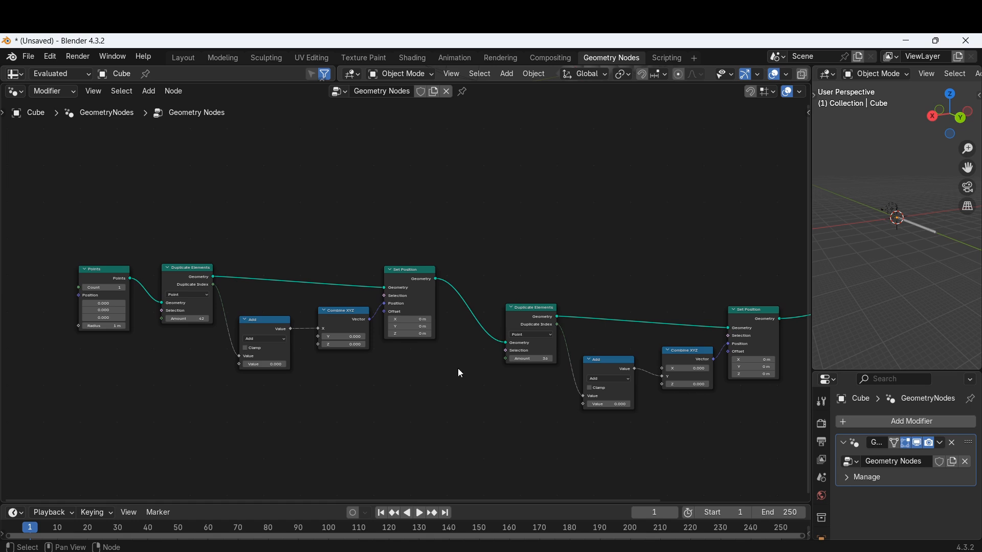
- Raise the Amount of the first Duplicate Elements node to 250 and check the row of points
{"action": "scroll", "coordinate": [334, 339], "scroll_direction": "up", "scroll_amount": 4}
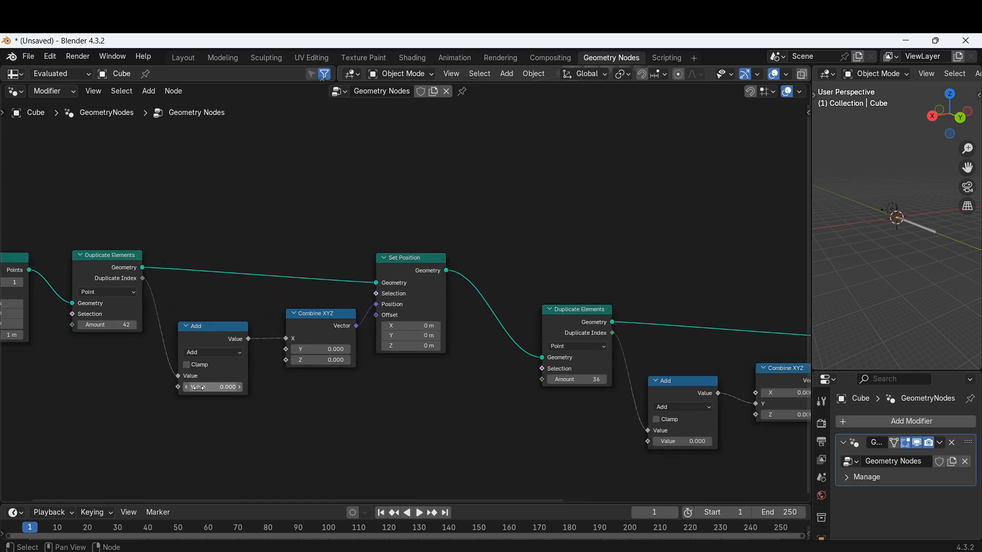
{"action": "left_click_drag", "start_coordinate": [129, 325], "coordinate": [164, 326]}
{"action": "scroll", "coordinate": [205, 375], "scroll_direction": "down", "scroll_amount": 3}
{"action": "middle_click_drag", "start_coordinate": [298, 378], "coordinate": [299, 336]}
{"action": "middle_click_drag", "start_coordinate": [363, 391], "coordinate": [325, 390]}
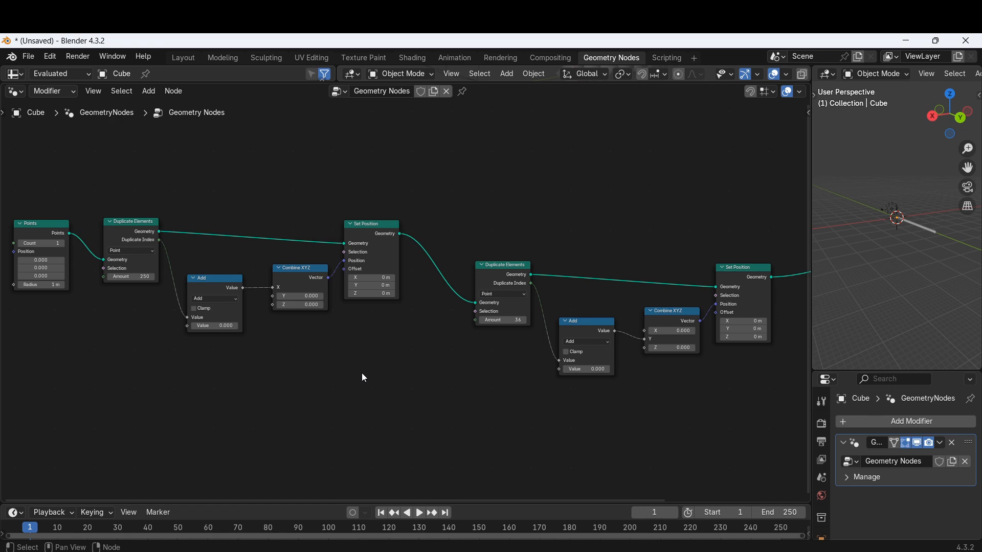
{"action": "scroll", "coordinate": [407, 365], "scroll_direction": "down", "scroll_amount": 2}
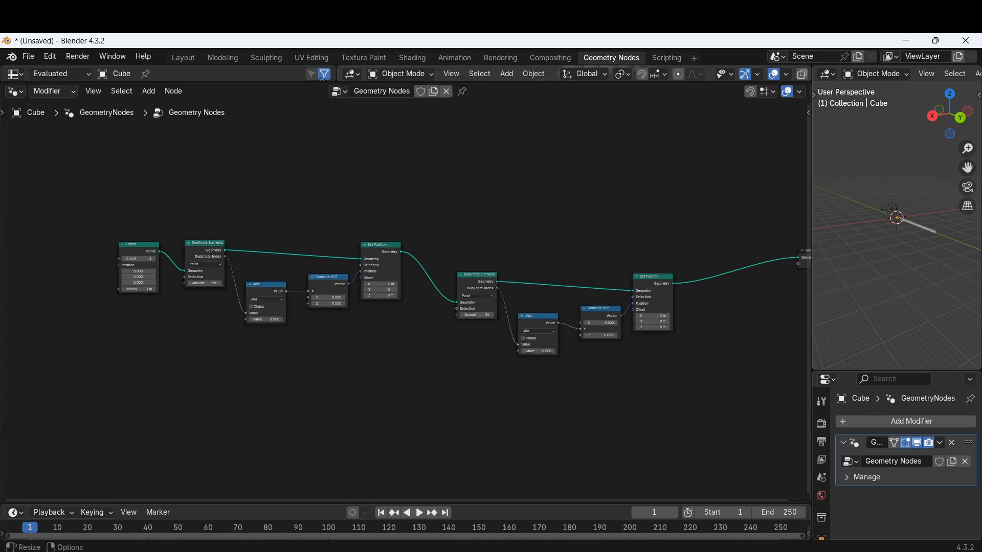
{"action": "middle_click_drag", "start_coordinate": [908, 262], "coordinate": [859, 273]}
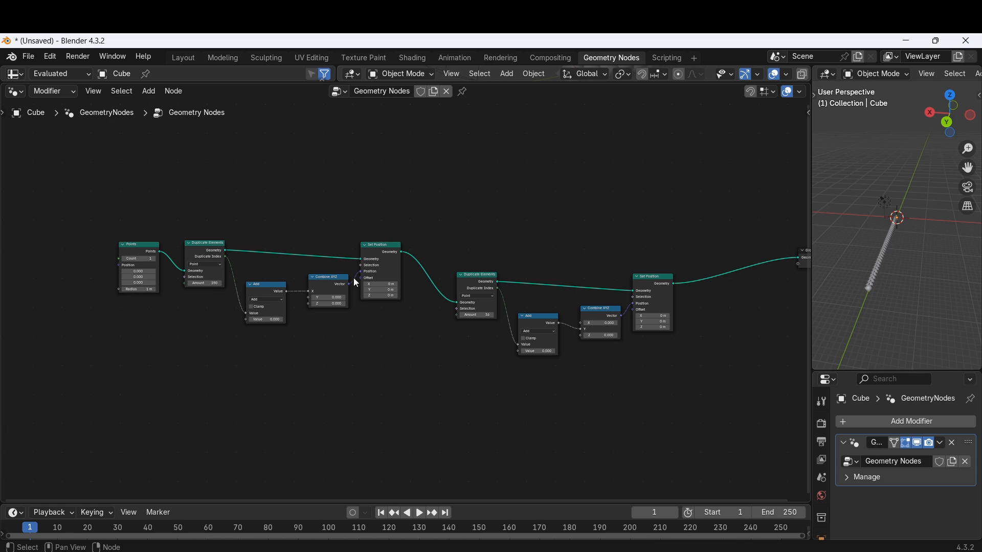
- Connect the first Combine XYZ's Vector to Offset on the first Set Position and cut its link to Position
{"action": "mouse_move", "coordinate": [351, 284]}
{"action": "left_mouse_down"}
{"action": "mouse_move", "coordinate": [370, 281]}
{"action": "mouse_move", "coordinate": [362, 276]}
{"action": "left_mouse_up"}
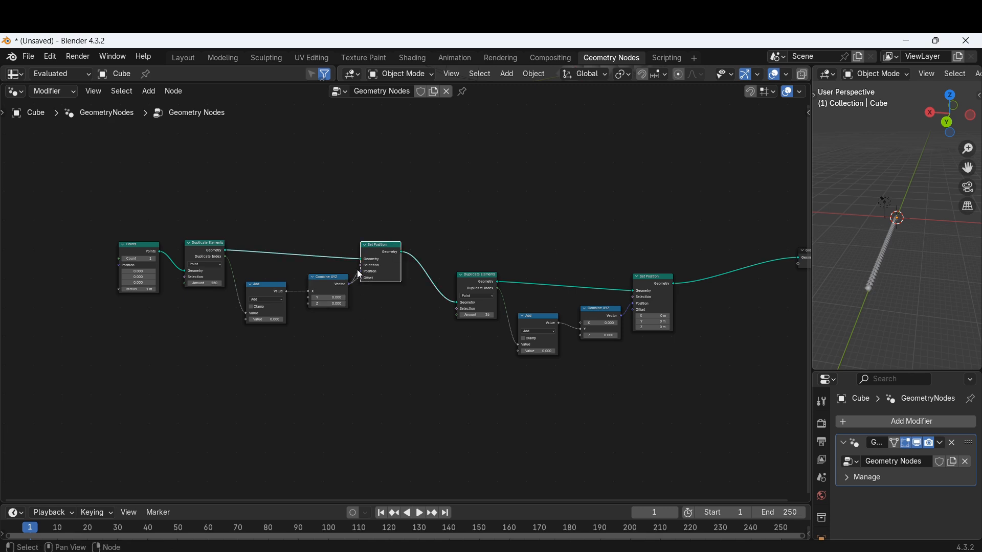
{"action": "scroll", "coordinate": [360, 275], "scroll_direction": "up", "scroll_amount": 1, "text": "ctrl"}
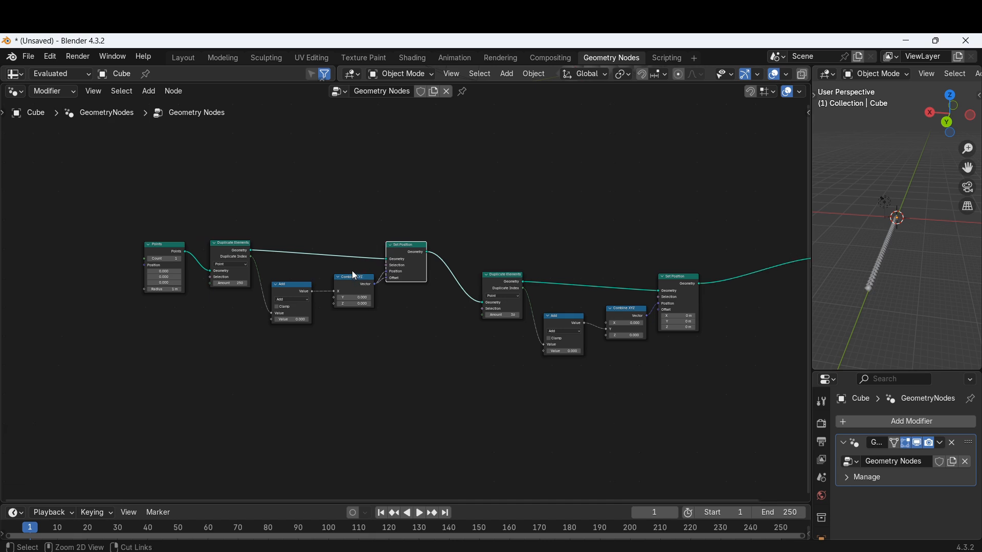
{"action": "scroll", "coordinate": [394, 305], "scroll_direction": "up", "scroll_amount": 2}
{"action": "right_click_drag", "start_coordinate": [370, 256], "coordinate": [381, 264], "text": "ctrl"}
- Connect the second Combine XYZ's Vector to Offset on the second Set Position and cut its link to Position
{"action": "middle_click_drag", "start_coordinate": [646, 413], "coordinate": [525, 425]}
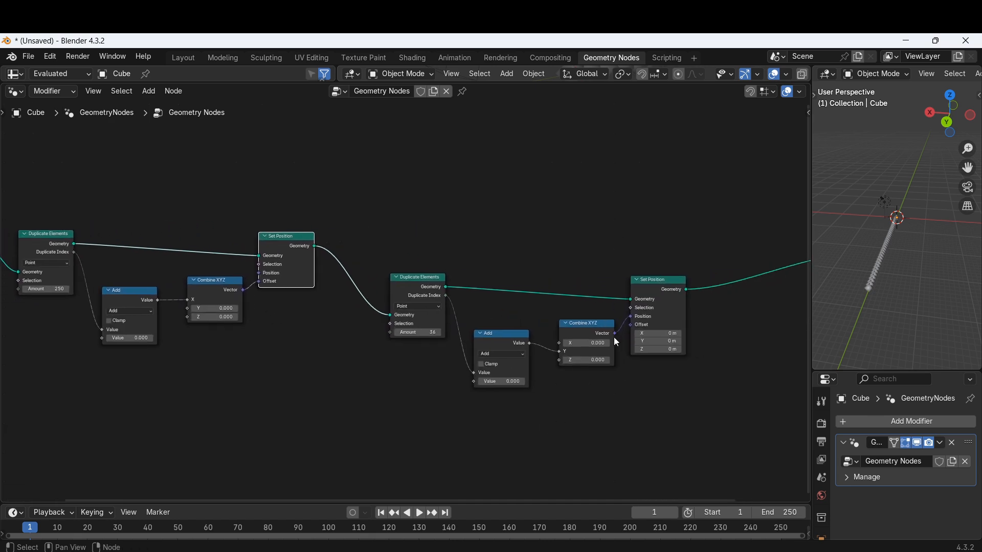
{"action": "left_click_drag", "start_coordinate": [614, 336], "coordinate": [630, 323]}
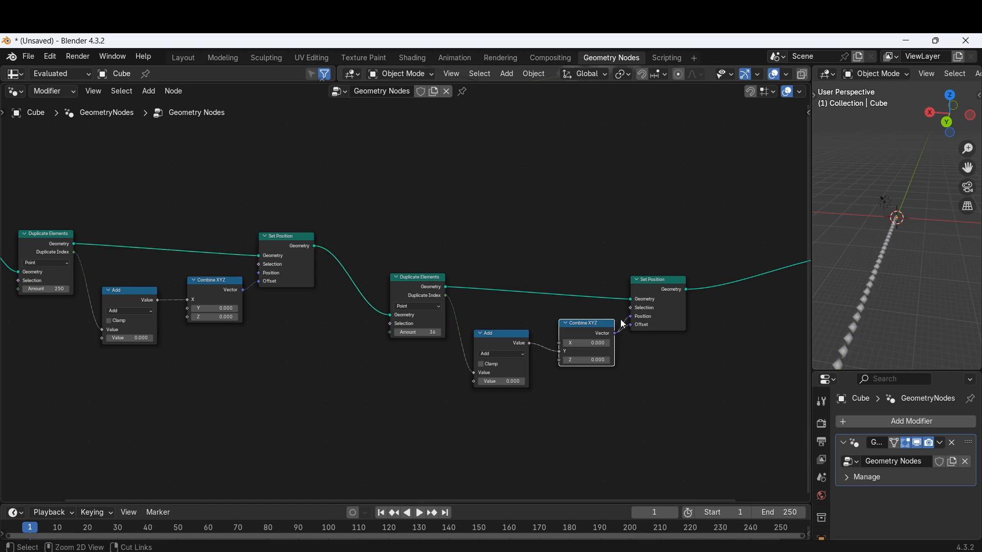
{"action": "right_click_drag", "start_coordinate": [620, 320], "coordinate": [627, 325], "text": "ctrl"}
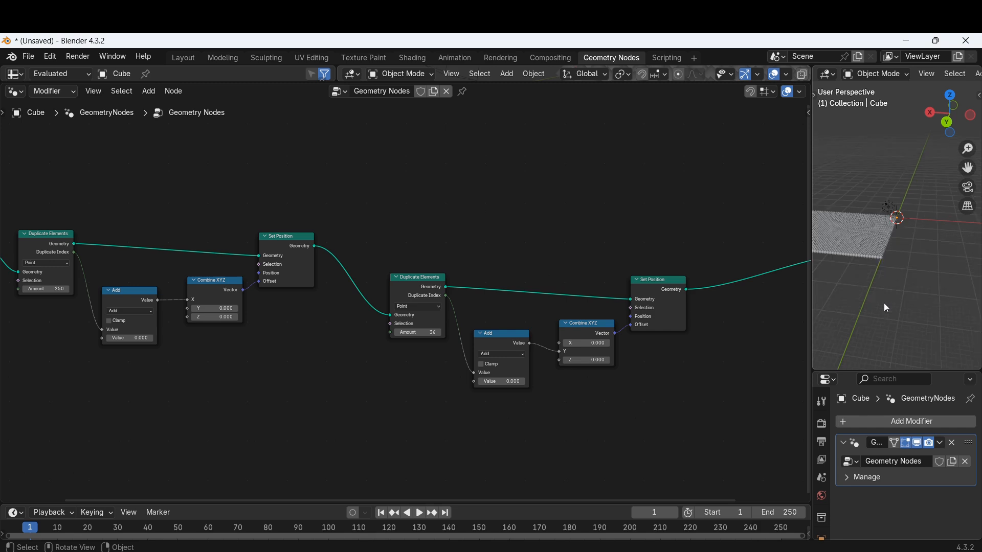
{"action": "middle_click_drag", "start_coordinate": [884, 303], "coordinate": [821, 315]}
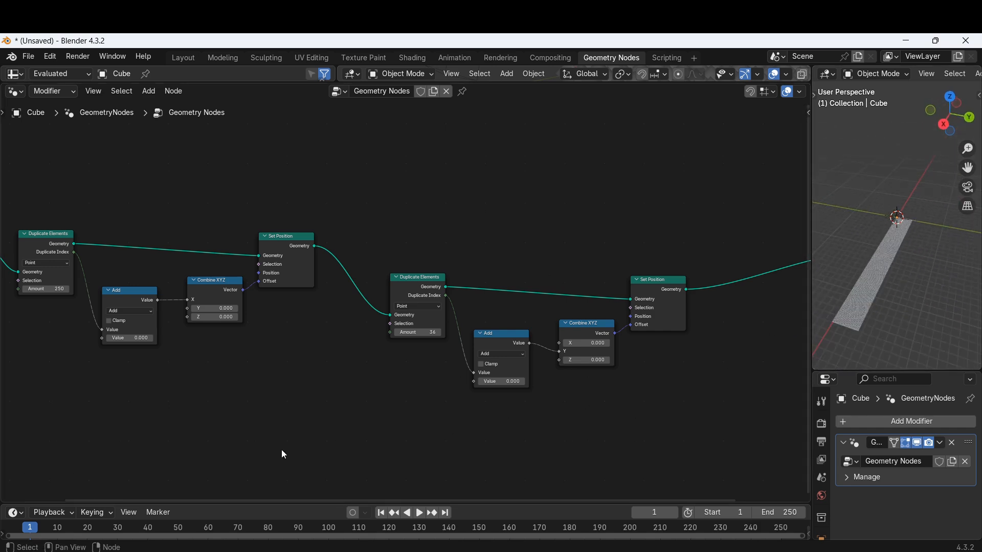
- Inspect the grid of points and raise the second Duplicate Elements node's Amount to 80
{"action": "scroll", "coordinate": [271, 337], "scroll_direction": "up", "scroll_amount": 1}
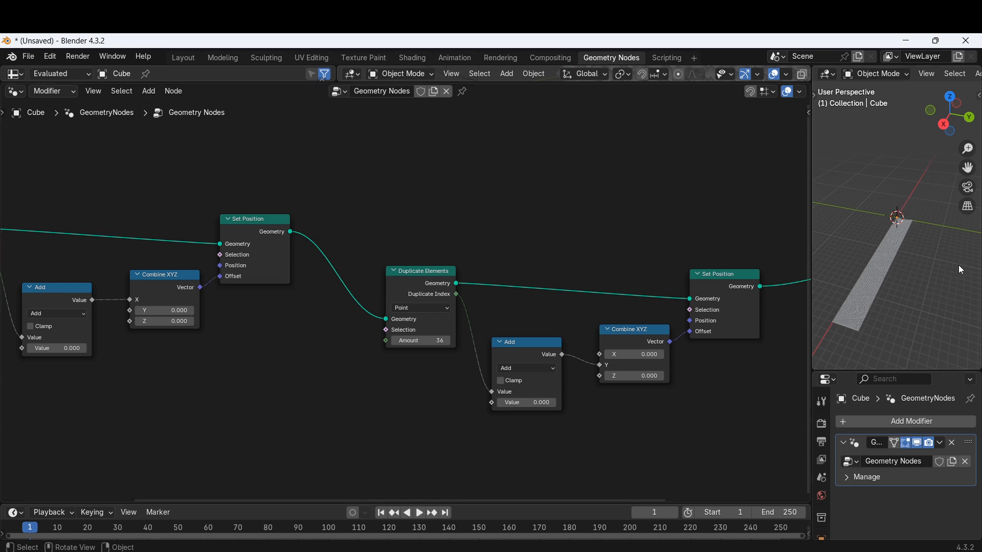
{"action": "scroll", "coordinate": [959, 266], "scroll_direction": "up", "scroll_amount": 3}
{"action": "scroll", "coordinate": [951, 276], "scroll_direction": "down", "scroll_amount": 2}
{"action": "scroll", "coordinate": [948, 279], "scroll_direction": "down", "scroll_amount": 2}
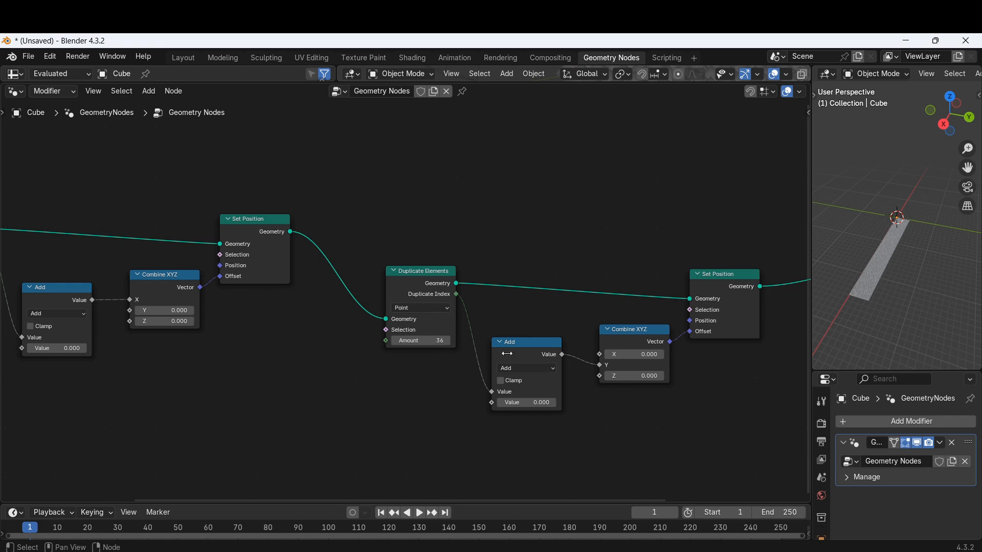
{"action": "scroll", "coordinate": [869, 294], "scroll_direction": "up", "scroll_amount": 2}
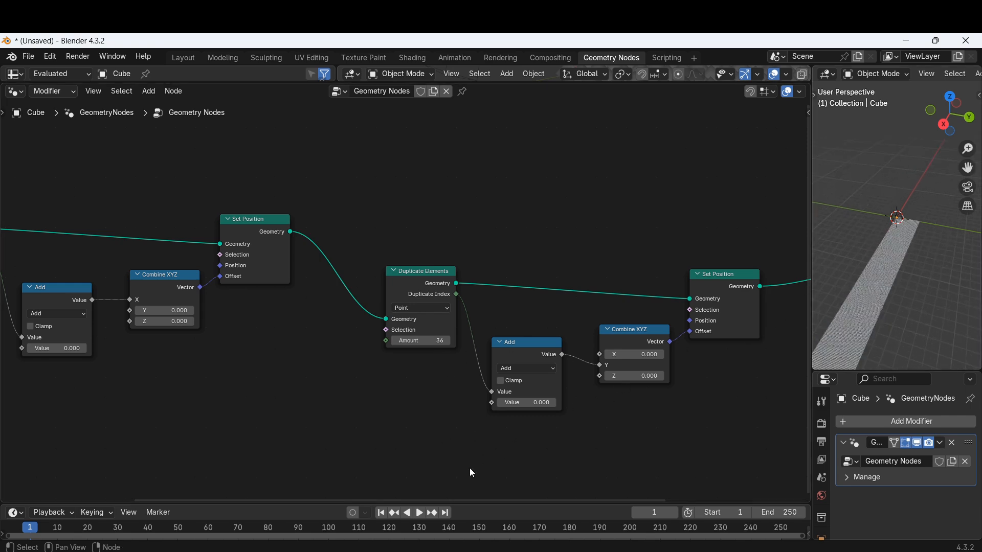
{"action": "scroll", "coordinate": [895, 287], "scroll_direction": "down", "scroll_amount": 2}
{"action": "middle_click_drag", "start_coordinate": [293, 473], "coordinate": [361, 528]}
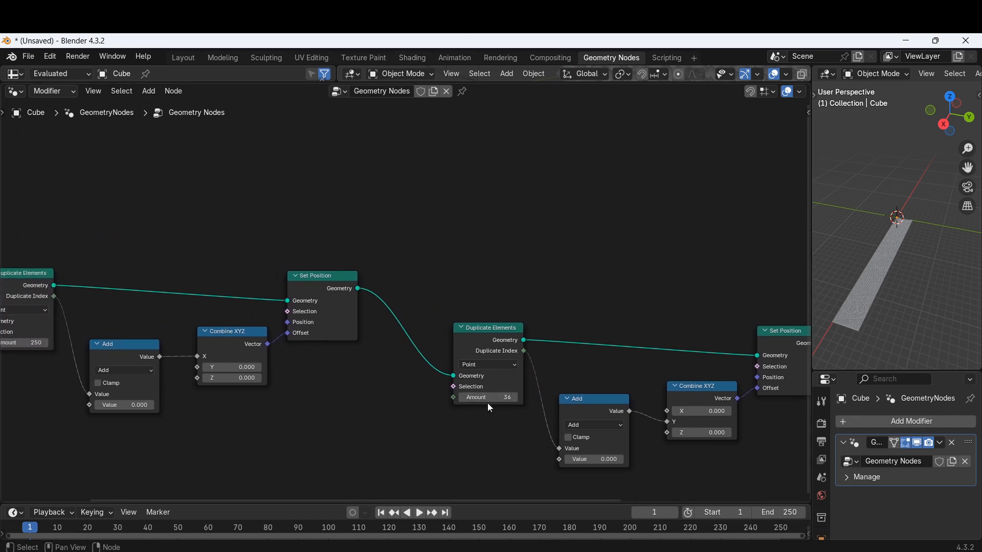
{"action": "left_click_drag", "start_coordinate": [486, 398], "coordinate": [517, 398]}
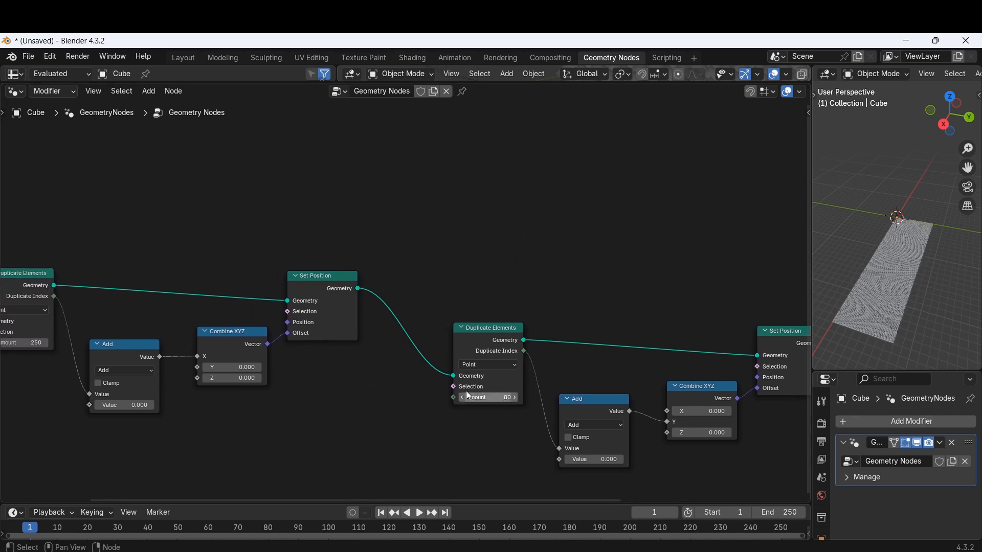
- Set the Amount of both the first and second Duplicate Elements nodes to 10 and check the grid
{"action": "middle_click_drag", "start_coordinate": [347, 400], "coordinate": [480, 396]}
{"action": "left_click_drag", "start_coordinate": [148, 339], "coordinate": [97, 338]}
{"action": "double_click", "coordinate": [152, 342]}
{"action": "type", "text": "10"}
{"action": "key", "text": "Return"}
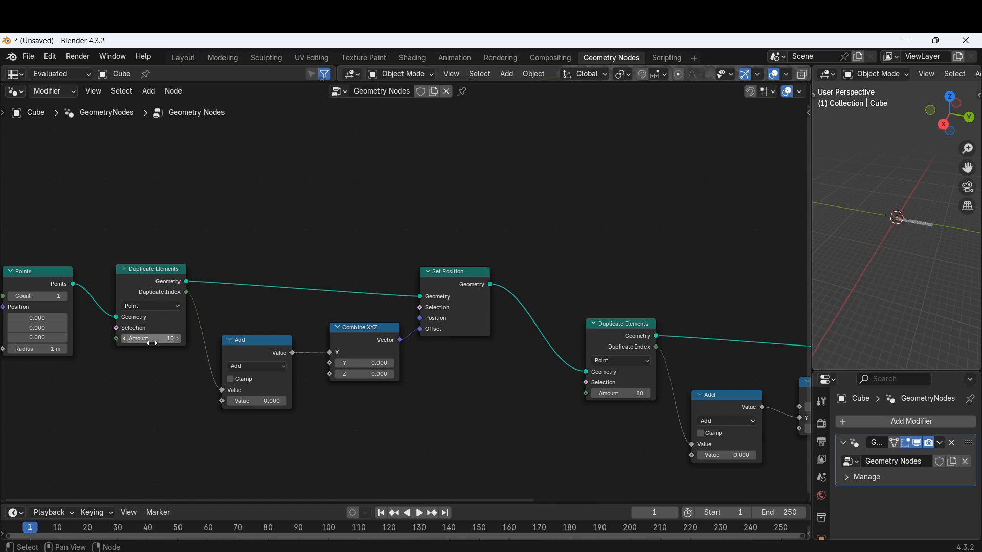
{"action": "double_click", "coordinate": [613, 393]}
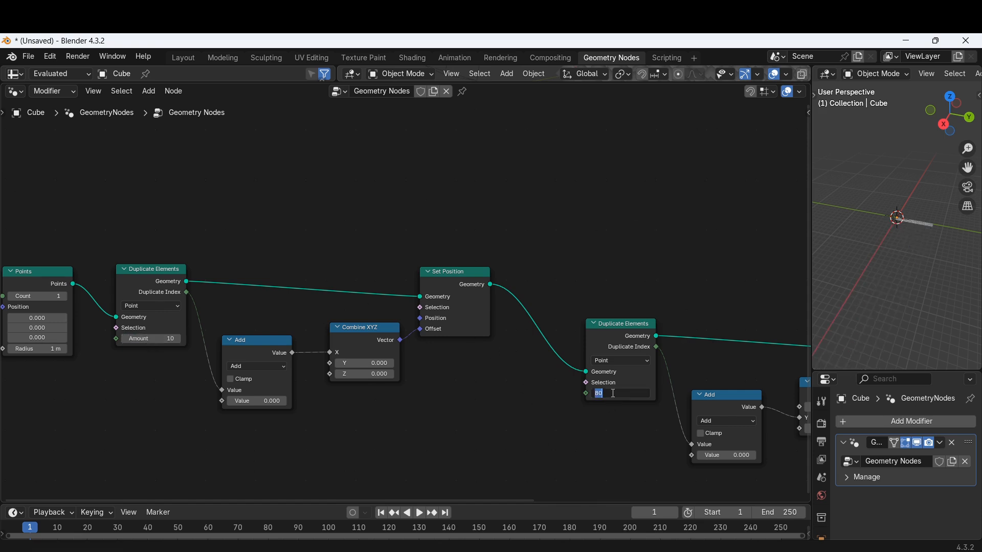
{"action": "type", "text": "10"}
{"action": "key", "text": "Return"}
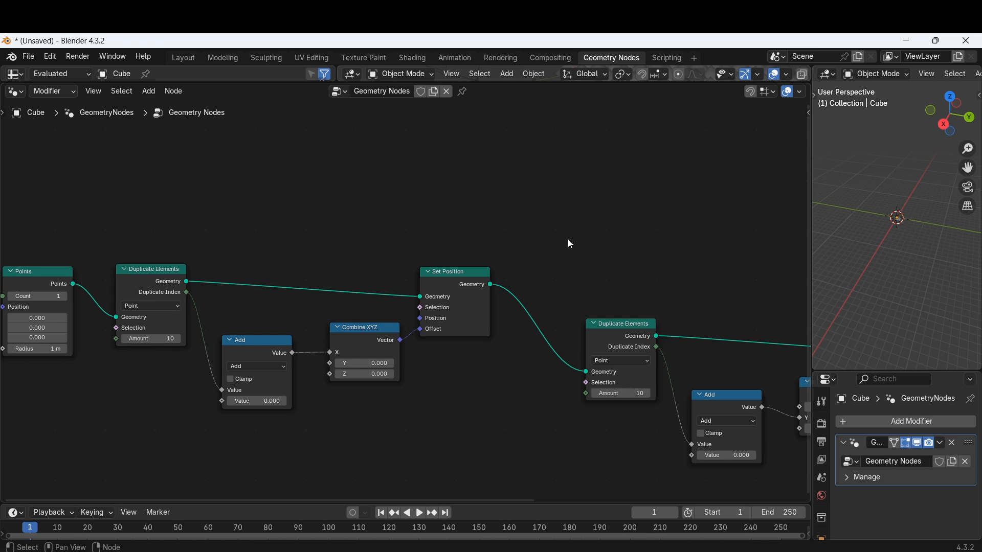
{"action": "middle_click_drag", "start_coordinate": [902, 246], "coordinate": [824, 310]}
- Move the Group Output node farther away from the second Set Position to make room for more nodes
{"action": "middle_click_drag", "start_coordinate": [709, 386], "coordinate": [432, 303]}
{"action": "scroll", "coordinate": [432, 304], "scroll_direction": "down", "scroll_amount": 6}
{"action": "middle_click_drag", "start_coordinate": [510, 313], "coordinate": [503, 281]}
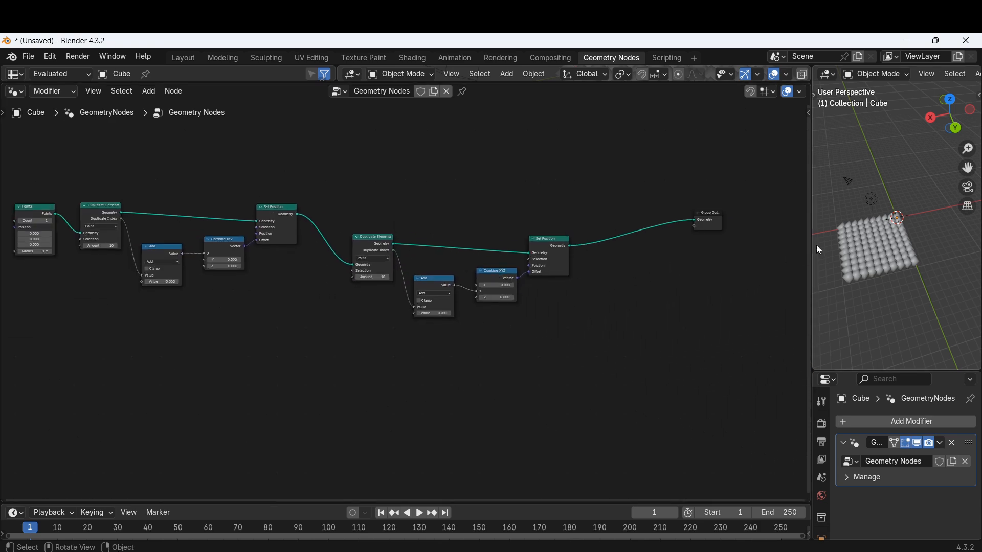
{"action": "left_click_drag", "start_coordinate": [726, 221], "coordinate": [806, 221]}
{"action": "scroll", "coordinate": [659, 293], "scroll_direction": "down", "scroll_amount": 1}
{"action": "scroll", "coordinate": [306, 284], "scroll_direction": "down", "scroll_amount": 1}
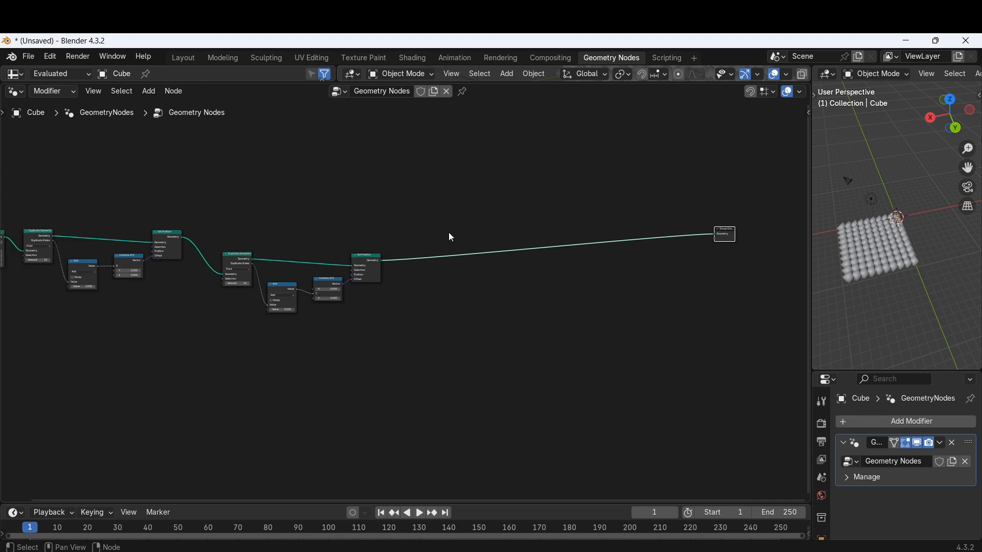
- Duplicate the second Duplicate Elements, Add, Combine XYZ and Set Position nodes together and place the copies before Group Output
{"action": "left_click_drag", "start_coordinate": [372, 228], "coordinate": [225, 364]}
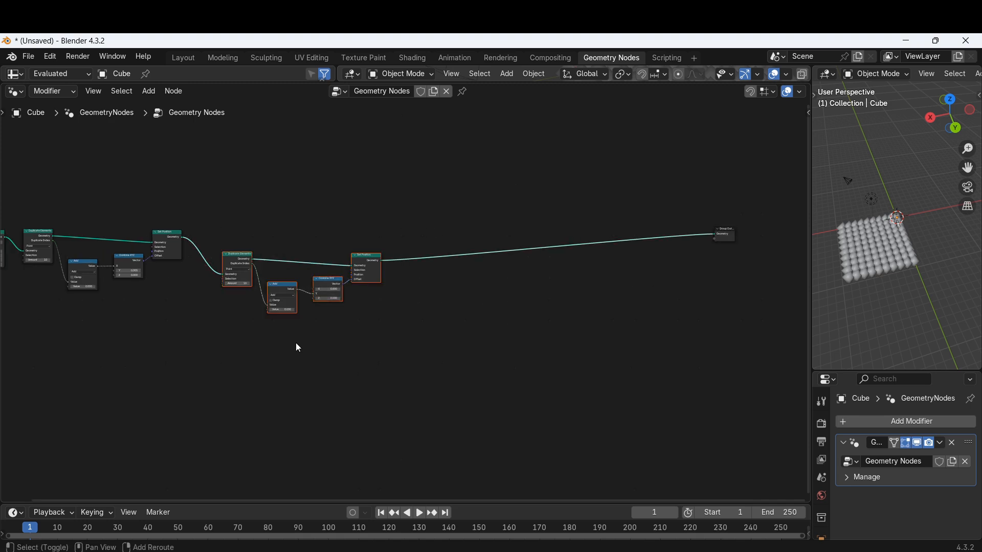
{"action": "key", "text": "shift+d"}
{"action": "left_click", "coordinate": [524, 362]}
- Connect the second Set Position's geometry to the third Duplicate Elements, and the third Set Position's geometry to Group Output
{"action": "scroll", "coordinate": [424, 288], "scroll_direction": "up", "scroll_amount": 4}
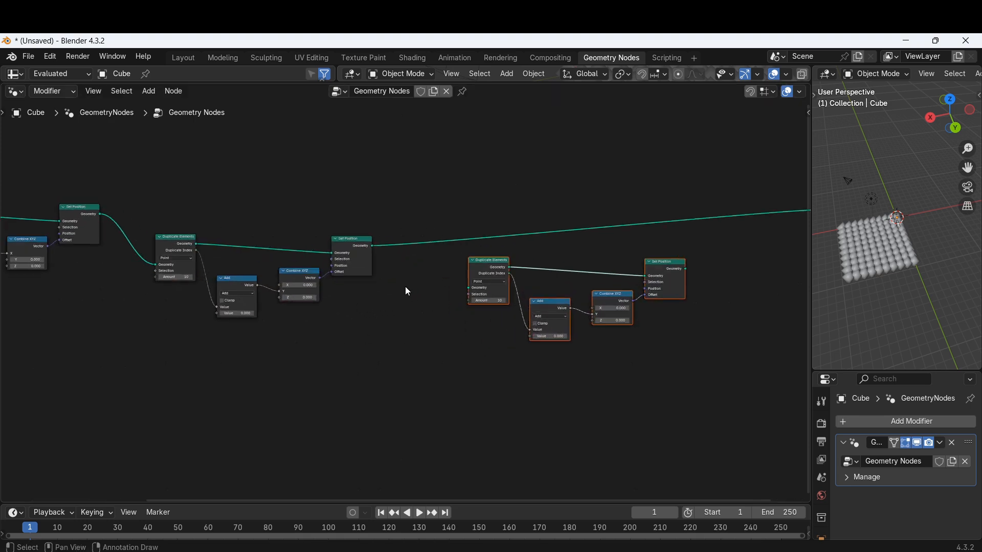
{"action": "left_click_drag", "start_coordinate": [361, 226], "coordinate": [492, 282]}
{"action": "middle_click_drag", "start_coordinate": [493, 340], "coordinate": [266, 390]}
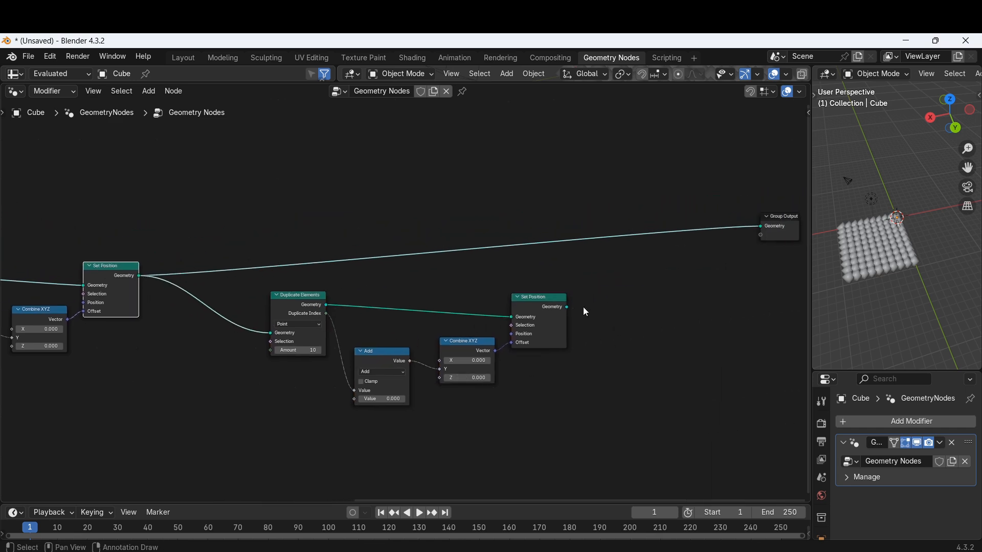
{"action": "left_click_drag", "start_coordinate": [568, 307], "coordinate": [750, 226]}
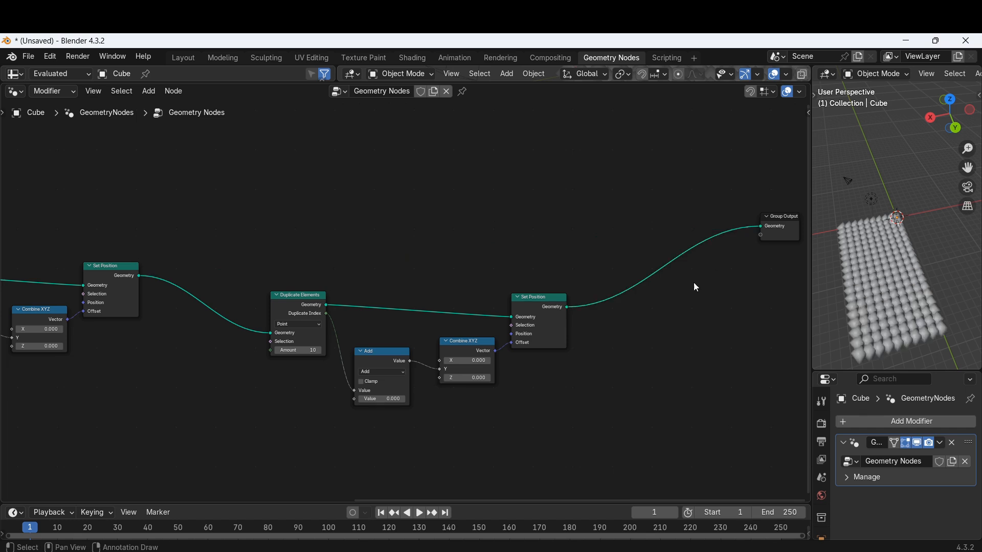
- Reroute the third Add node's Value from Y to Z on the third Combine XYZ
{"action": "middle_click_drag", "start_coordinate": [693, 282], "coordinate": [678, 262]}
{"action": "scroll", "coordinate": [664, 278], "scroll_direction": "up", "scroll_amount": 1}
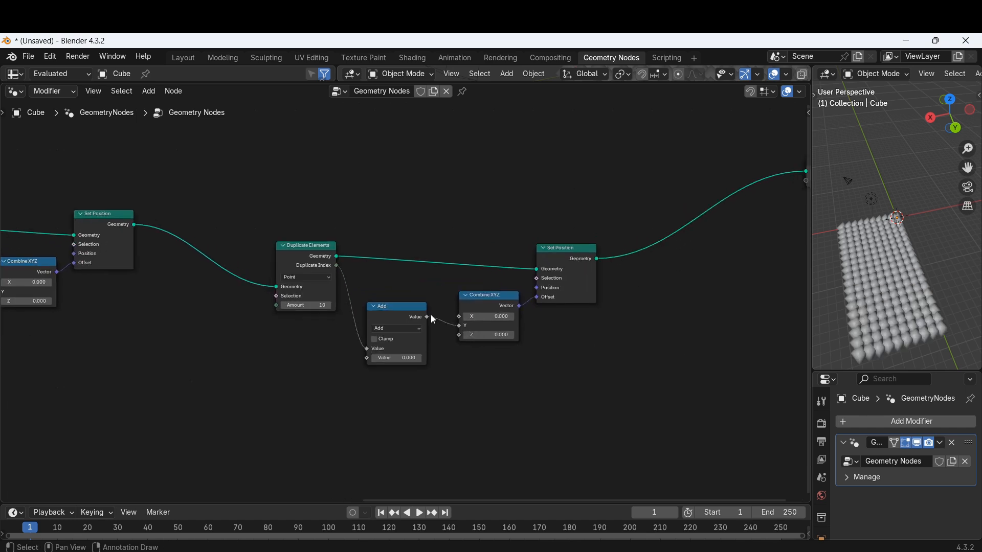
{"action": "left_click_drag", "start_coordinate": [460, 332], "coordinate": [459, 336]}
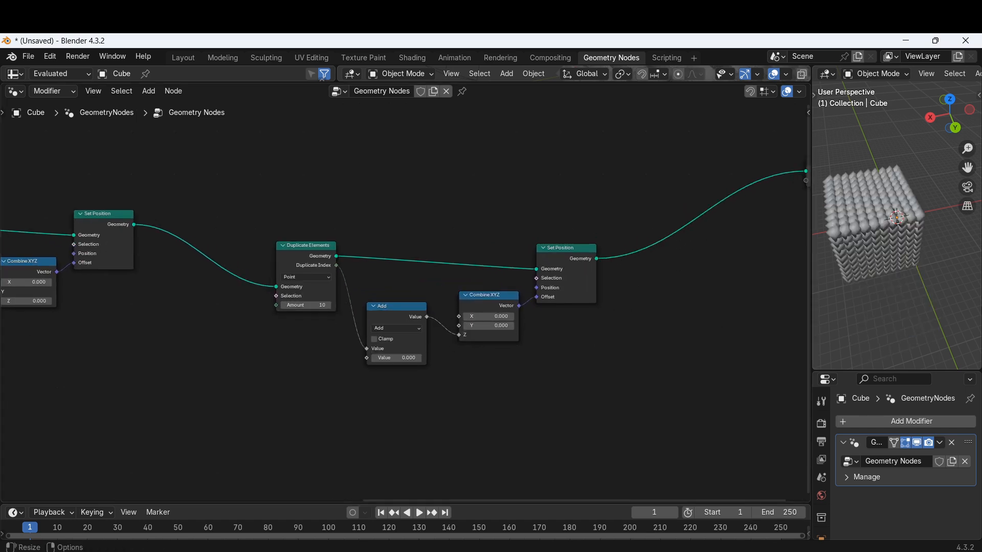
- Examine the three-dimensional block of points in the viewport from several angles and distances
{"action": "middle_click_drag", "start_coordinate": [952, 301], "coordinate": [957, 238]}
{"action": "scroll", "coordinate": [949, 245], "scroll_direction": "down", "scroll_amount": 4}
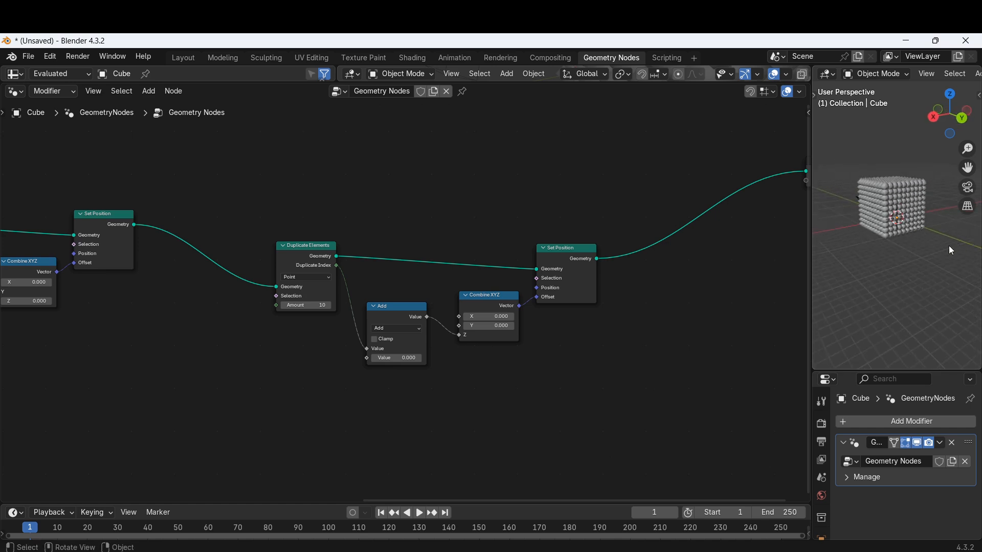
{"action": "scroll", "coordinate": [945, 257], "scroll_direction": "up", "scroll_amount": 1}
{"action": "middle_click_drag", "start_coordinate": [944, 258], "coordinate": [973, 286]}
{"action": "scroll", "coordinate": [889, 275], "scroll_direction": "up", "scroll_amount": 2}
{"action": "scroll", "coordinate": [928, 280], "scroll_direction": "down", "scroll_amount": 3}
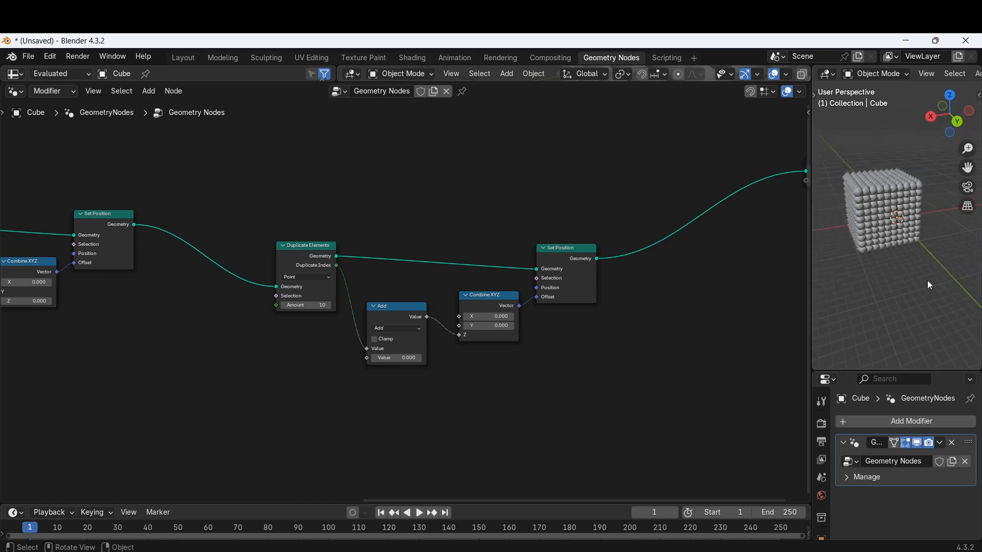
{"action": "middle_click_drag", "start_coordinate": [901, 272], "coordinate": [950, 277]}
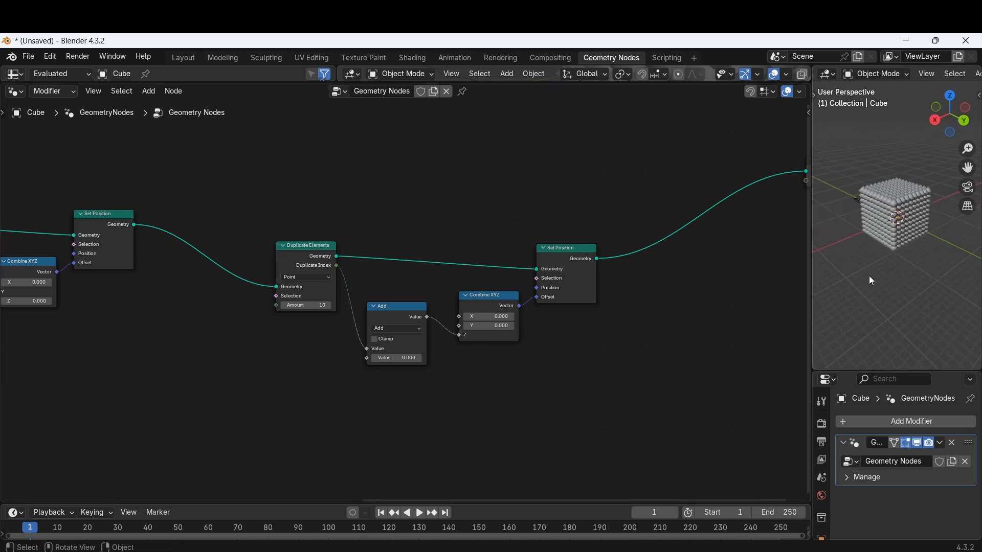
{"action": "scroll", "coordinate": [933, 256], "scroll_direction": "up", "scroll_amount": 4}
{"action": "middle_click_drag", "start_coordinate": [907, 269], "coordinate": [949, 272]}
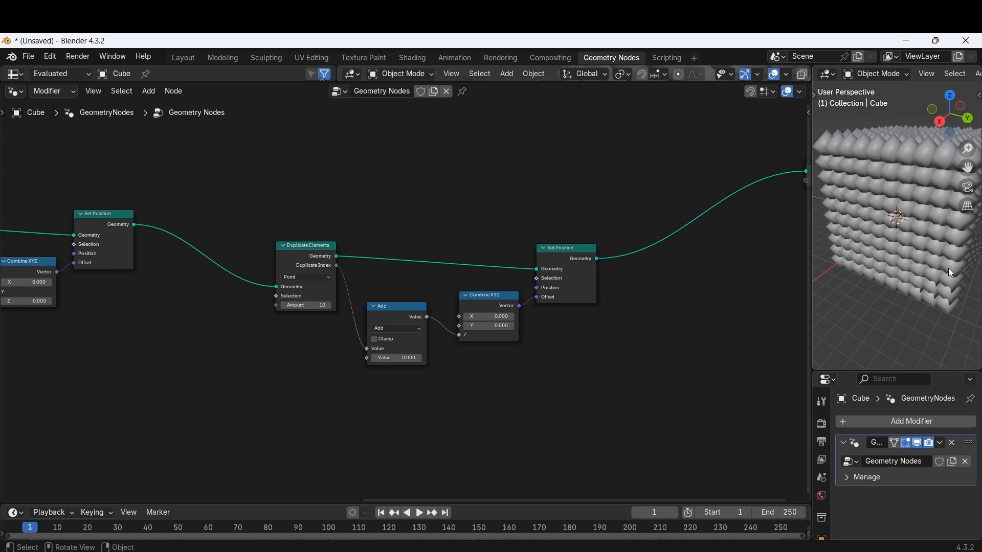
{"action": "scroll", "coordinate": [951, 273], "scroll_direction": "down", "scroll_amount": 4}
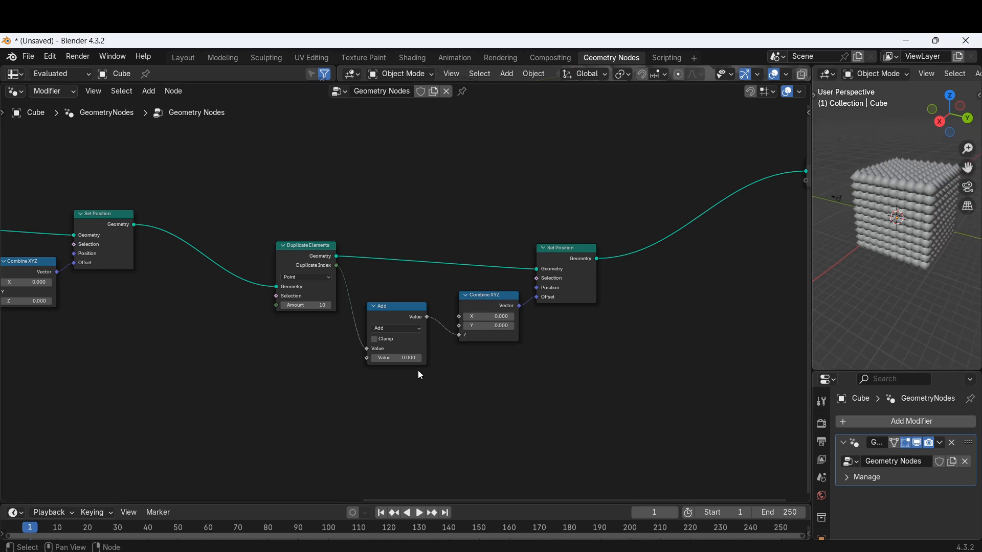
- Try a different Value on the third Add node, and set the second Add node's Value to 3.600
{"action": "left_click_drag", "start_coordinate": [399, 356], "coordinate": [447, 356]}
{"action": "right_click", "coordinate": [400, 356]}
{"action": "middle_click_drag", "start_coordinate": [409, 398], "coordinate": [589, 336]}
{"action": "middle_click_drag", "start_coordinate": [180, 267], "coordinate": [434, 291]}
{"action": "left_click_drag", "start_coordinate": [379, 287], "coordinate": [423, 286]}
- Set the Value of the first Add node to -13.000 to shift the points along X
{"action": "middle_click_drag", "start_coordinate": [338, 343], "coordinate": [470, 339]}
{"action": "middle_click_drag", "start_coordinate": [222, 313], "coordinate": [479, 369]}
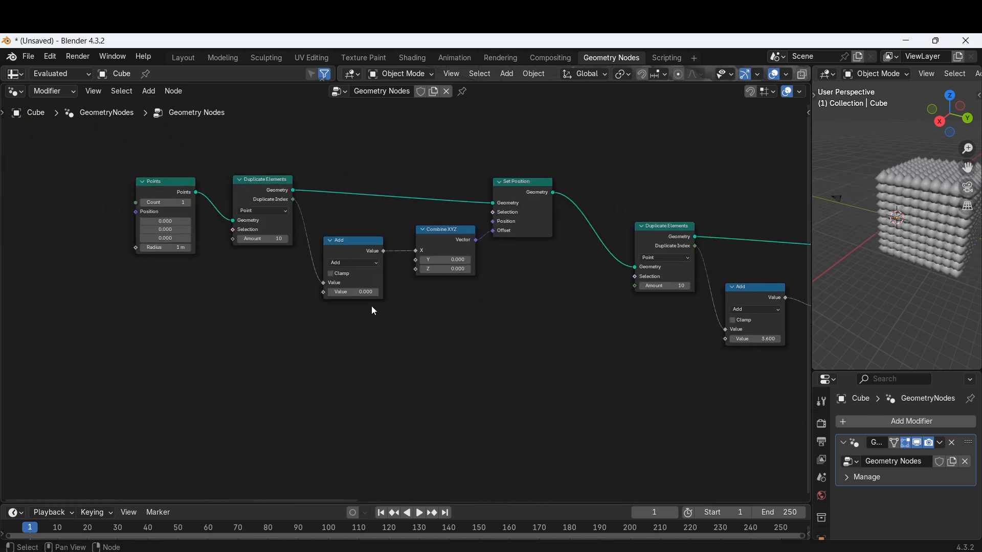
{"action": "left_click_drag", "start_coordinate": [361, 293], "coordinate": [198, 292]}
- Review the chained node groups and examine the shifted block of points relative to the world origin
{"action": "scroll", "coordinate": [393, 353], "scroll_direction": "down", "scroll_amount": 4}
{"action": "middle_click_drag", "start_coordinate": [424, 378], "coordinate": [208, 360]}
{"action": "scroll", "coordinate": [517, 374], "scroll_direction": "up", "scroll_amount": 3}
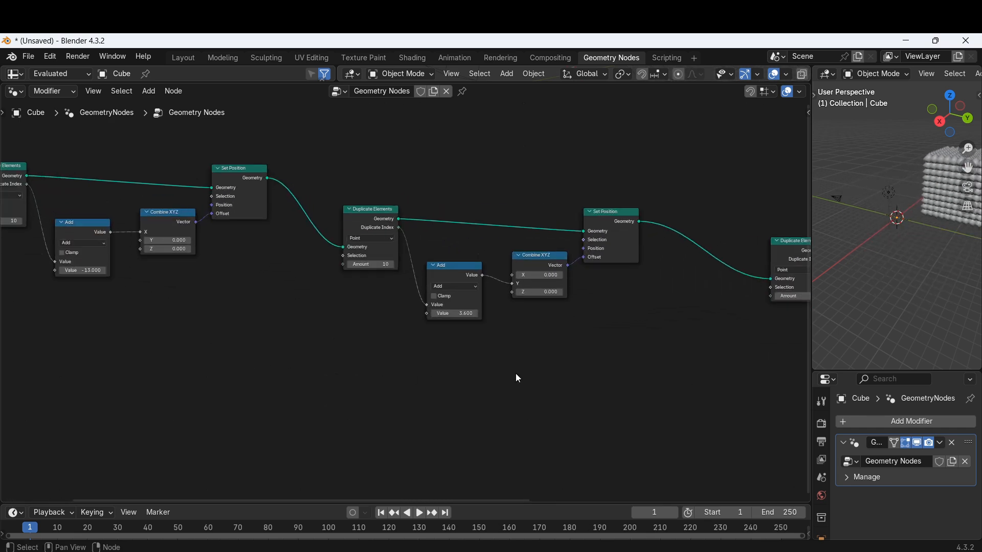
{"action": "middle_click_drag", "start_coordinate": [518, 379], "coordinate": [481, 398]}
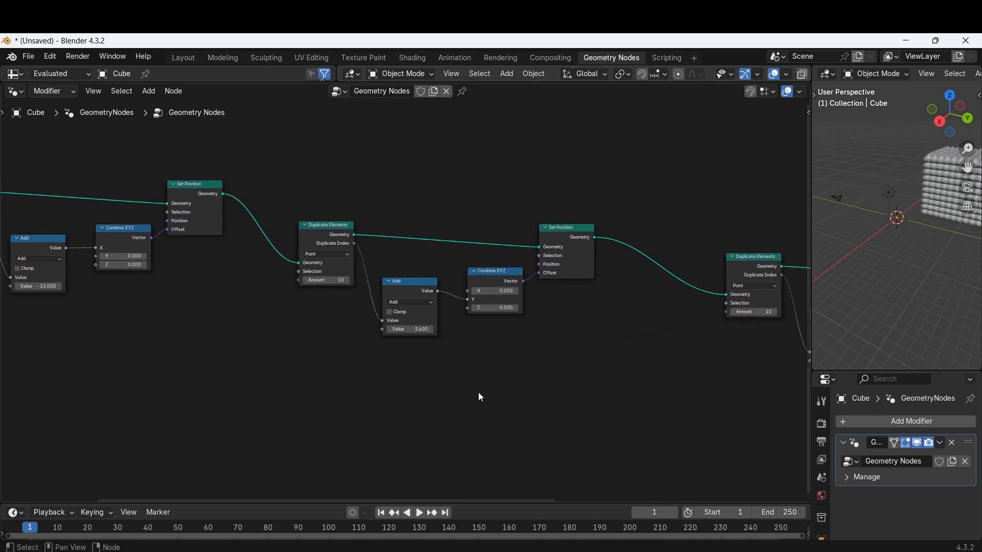
{"action": "middle_click_drag", "start_coordinate": [965, 237], "coordinate": [863, 243]}
{"action": "scroll", "coordinate": [863, 243], "scroll_direction": "down", "scroll_amount": 3}
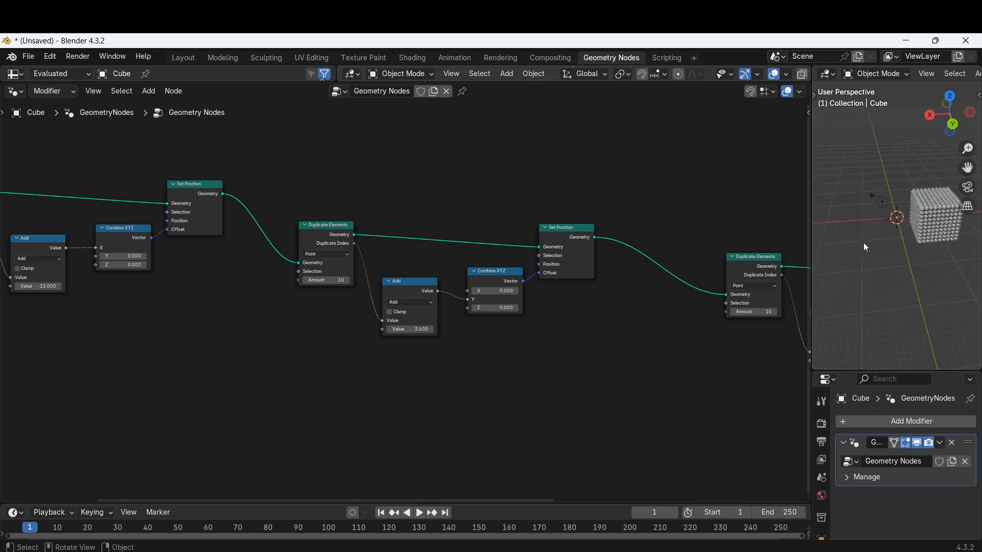
{"action": "scroll", "coordinate": [874, 248], "scroll_direction": "up", "scroll_amount": 2}
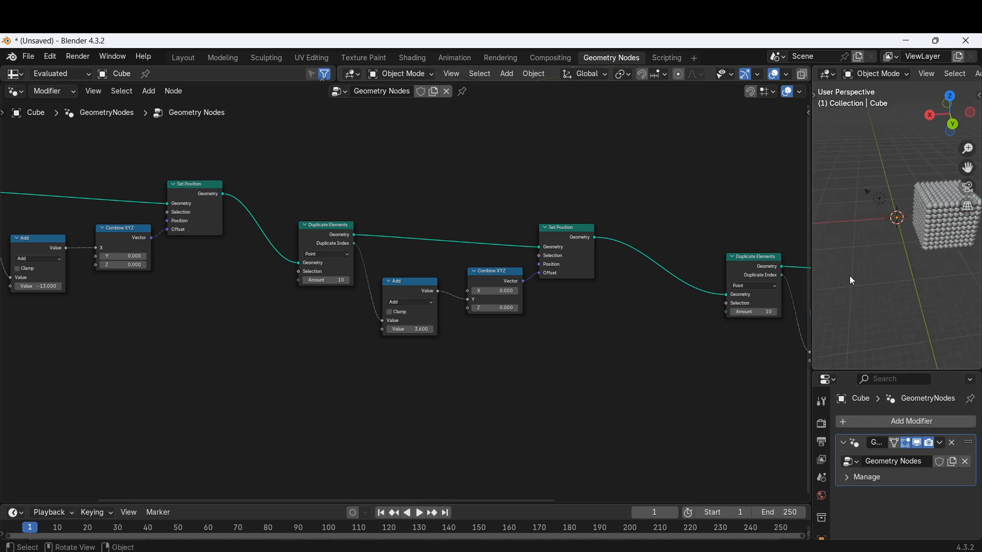